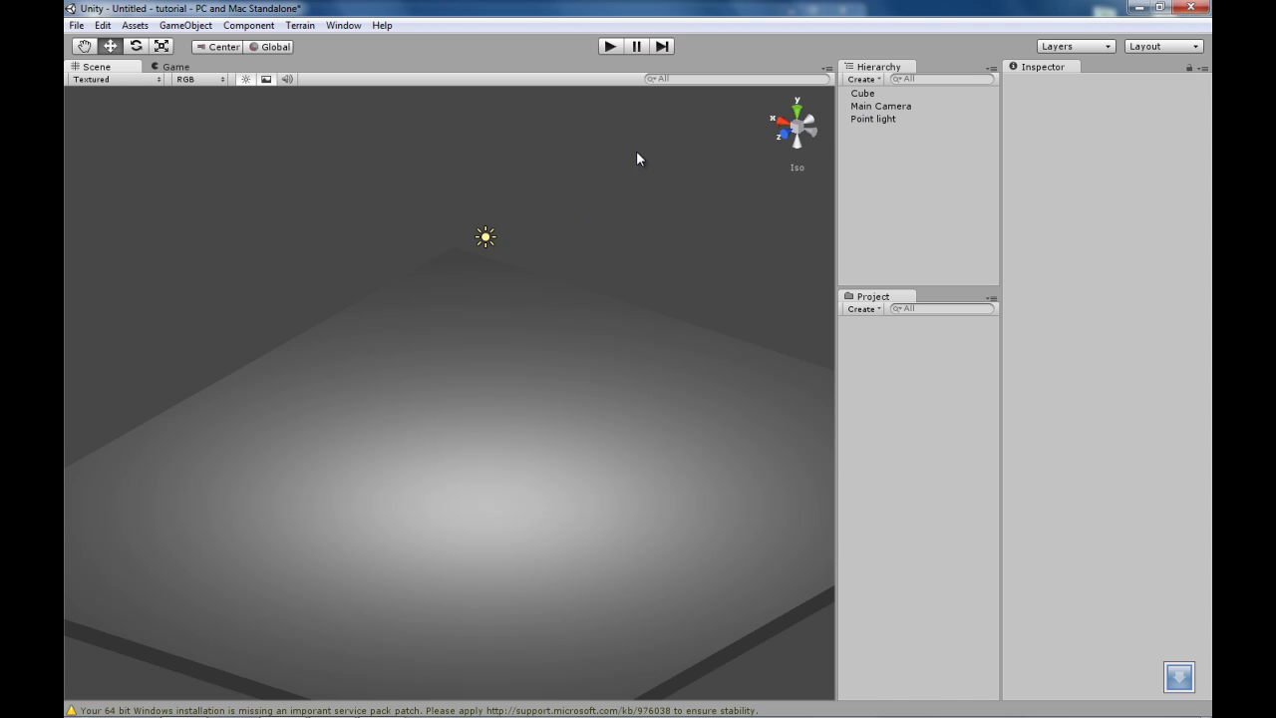
# Create a test cube and raise it above the lit floor.
pyautogui.moveTo(512, 196); pyautogui.dragTo(515, 148, button='middle')
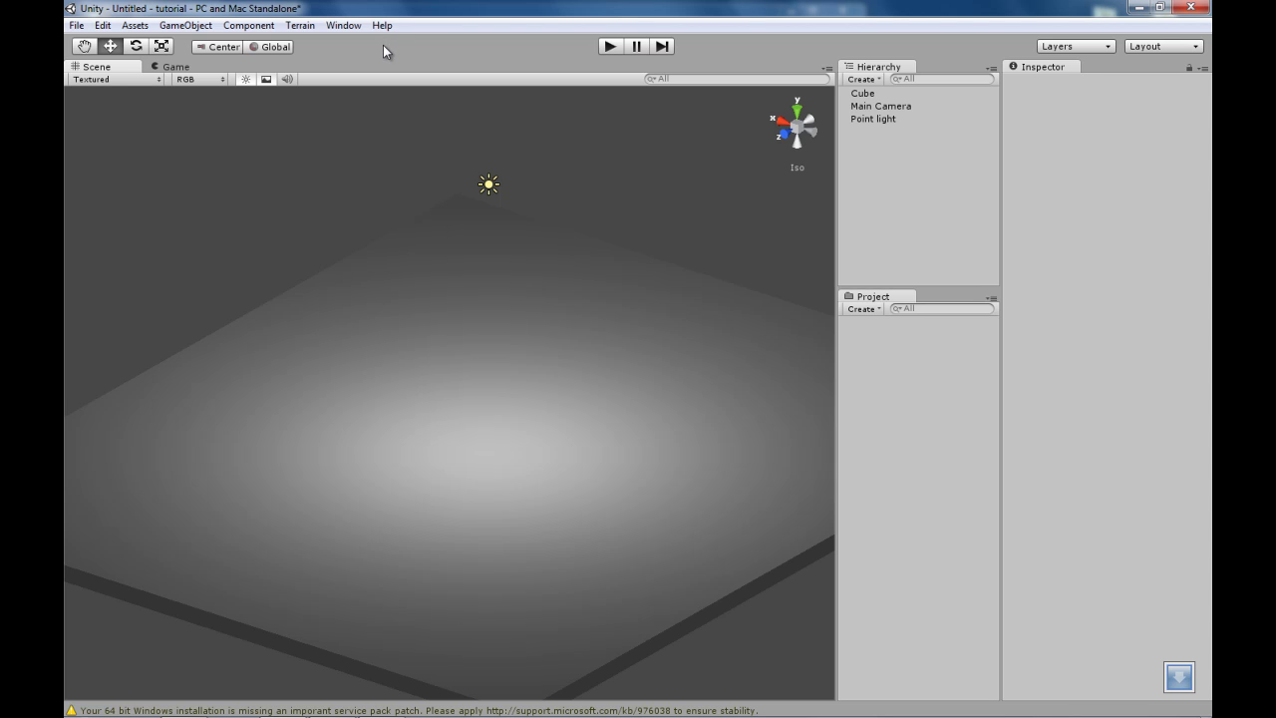
pyautogui.click(209, 26)
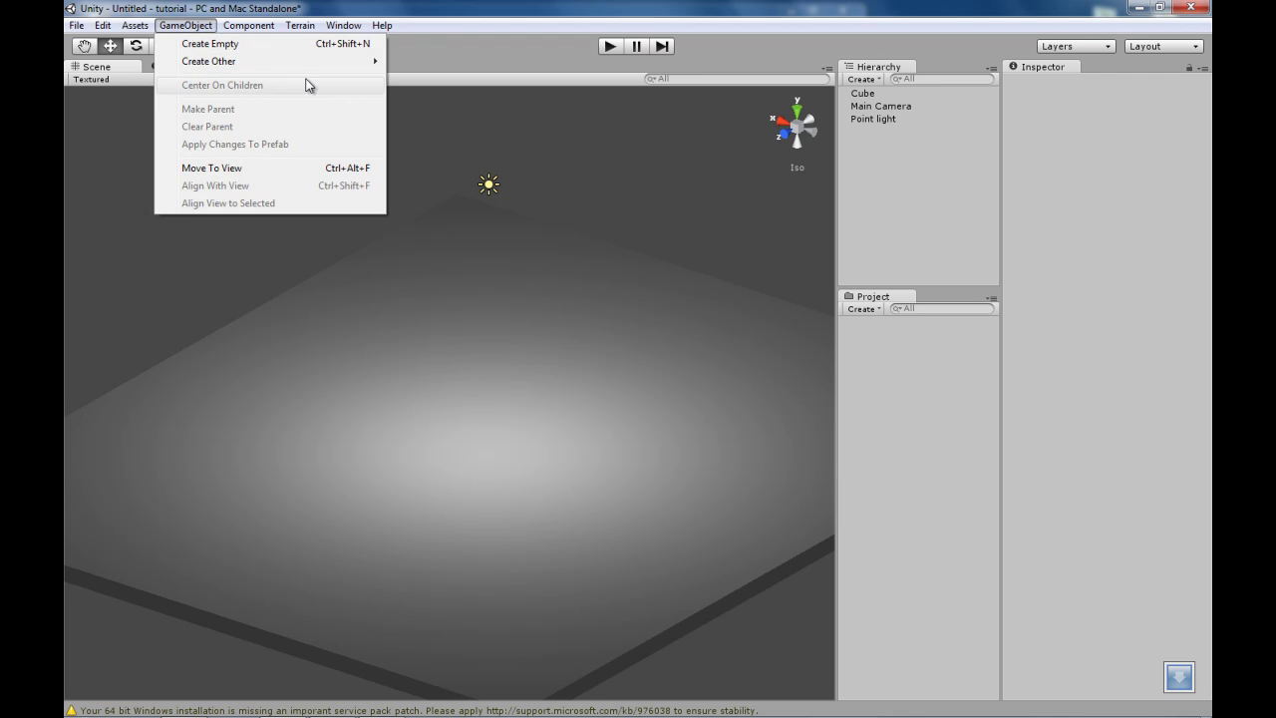
pyautogui.moveTo(336, 61)
pyautogui.click(451, 214)
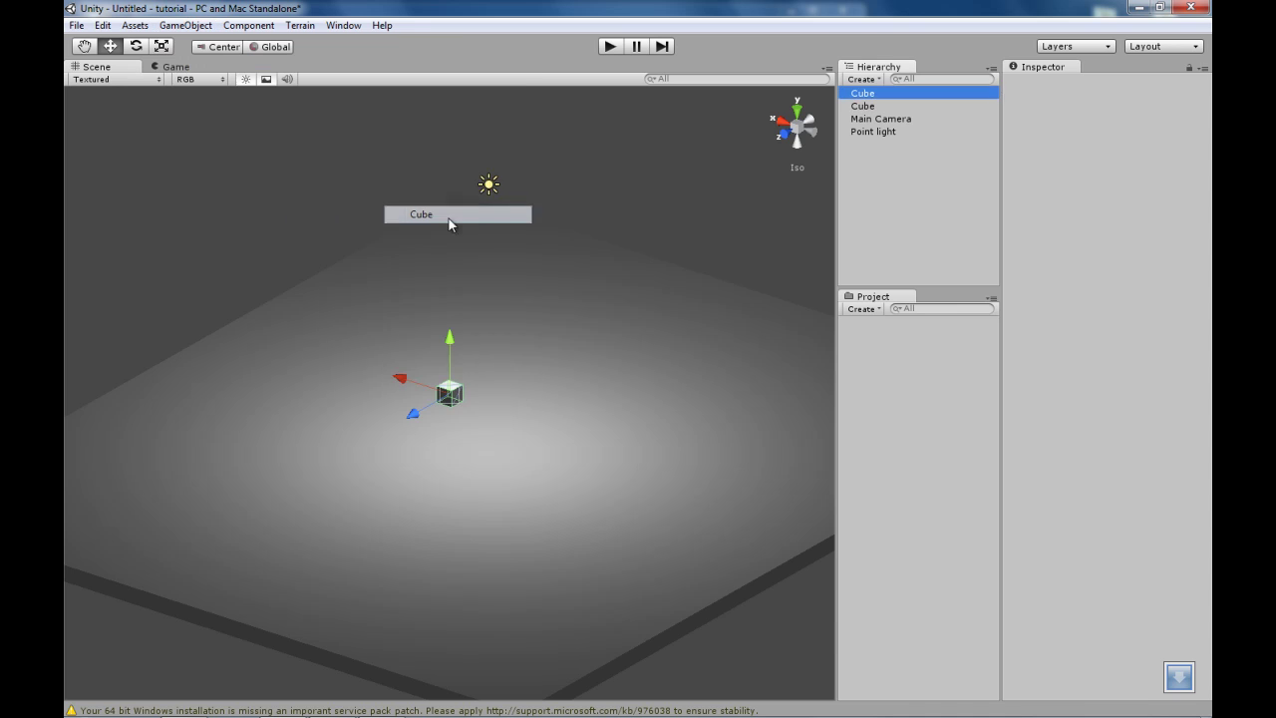
pyautogui.moveTo(454, 346); pyautogui.dragTo(468, 249)
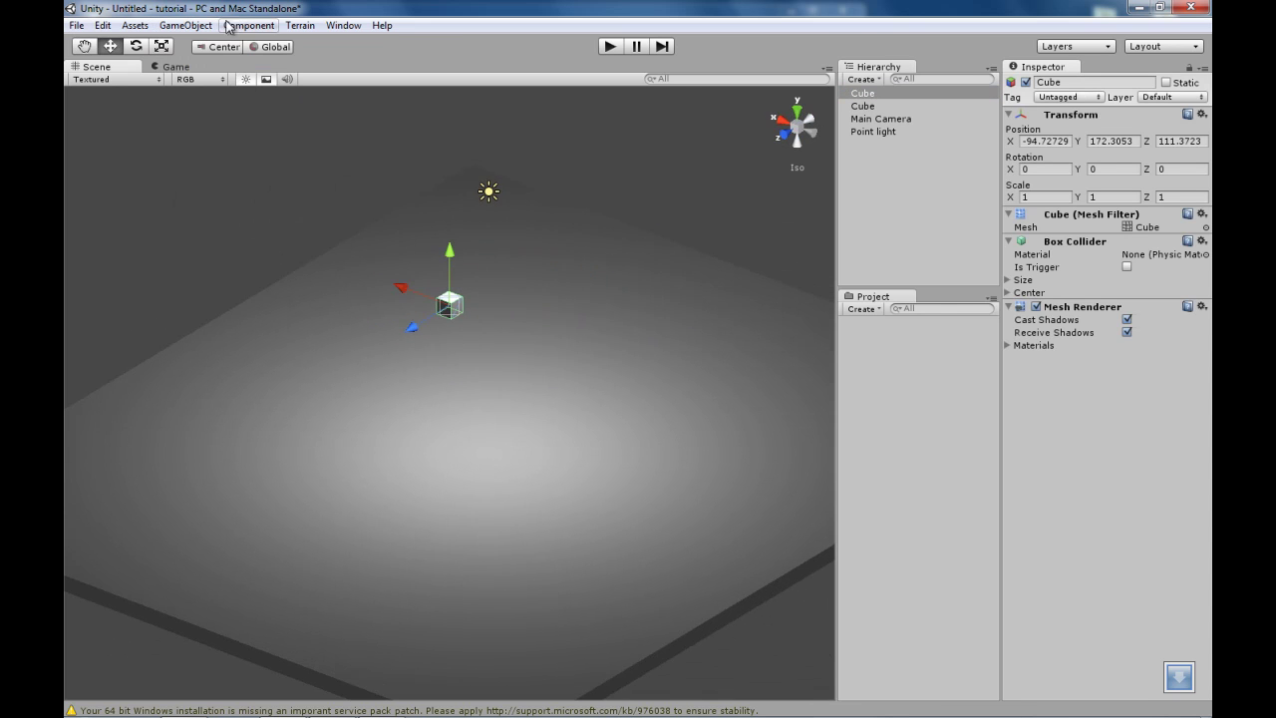
# Add an Ellipsoid Particle Emitter, Particle Renderer and Particle Animator to the cube.
pyautogui.click(186, 25)
pyautogui.moveTo(248, 25)
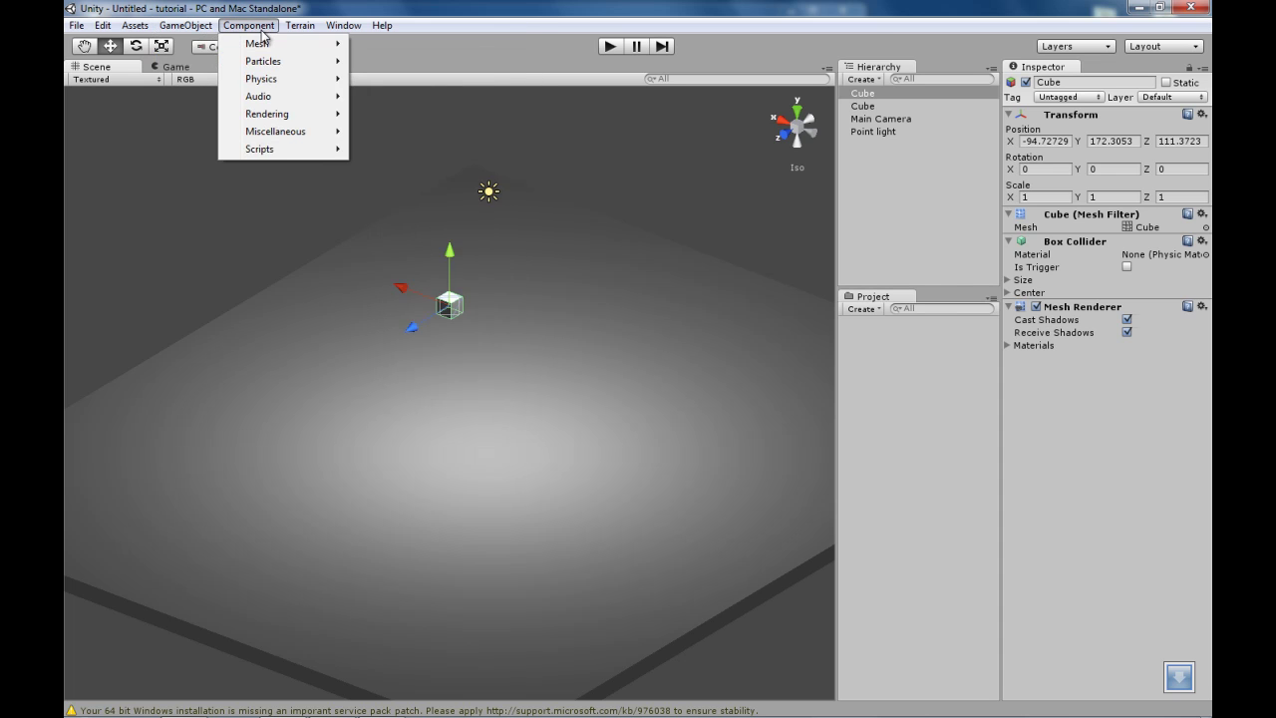
pyautogui.moveTo(339, 65)
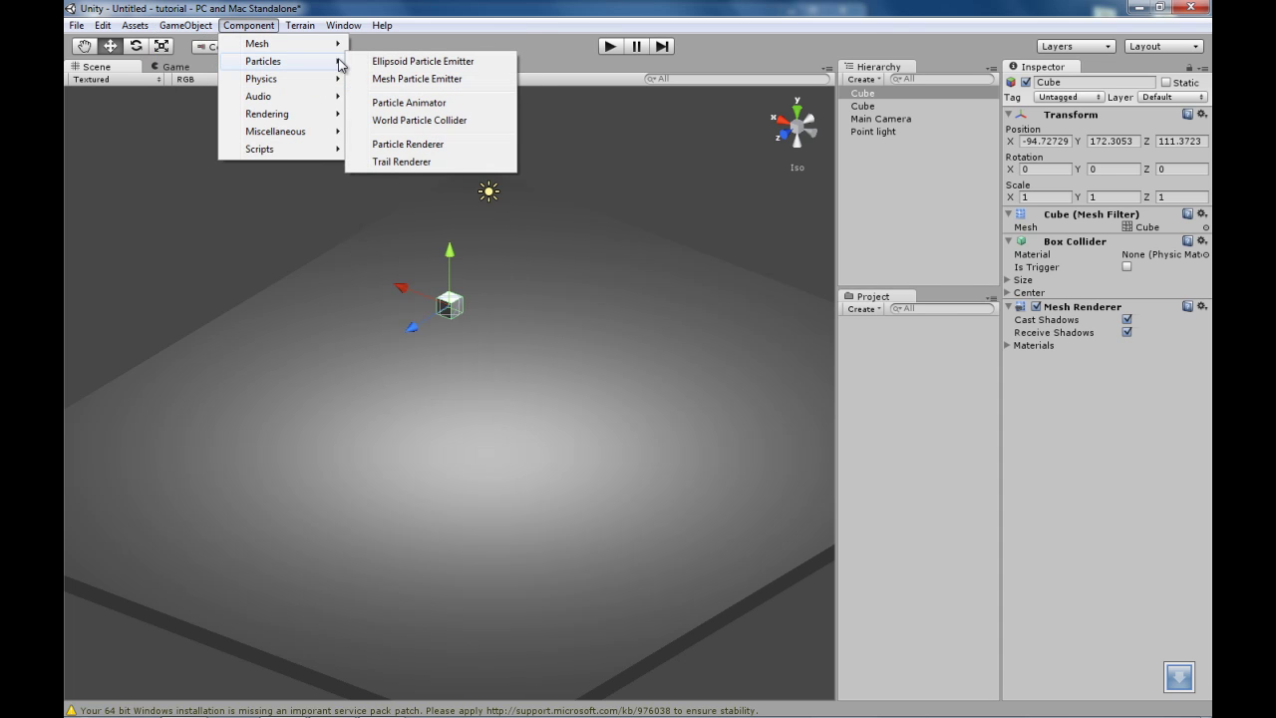
pyautogui.click(388, 62)
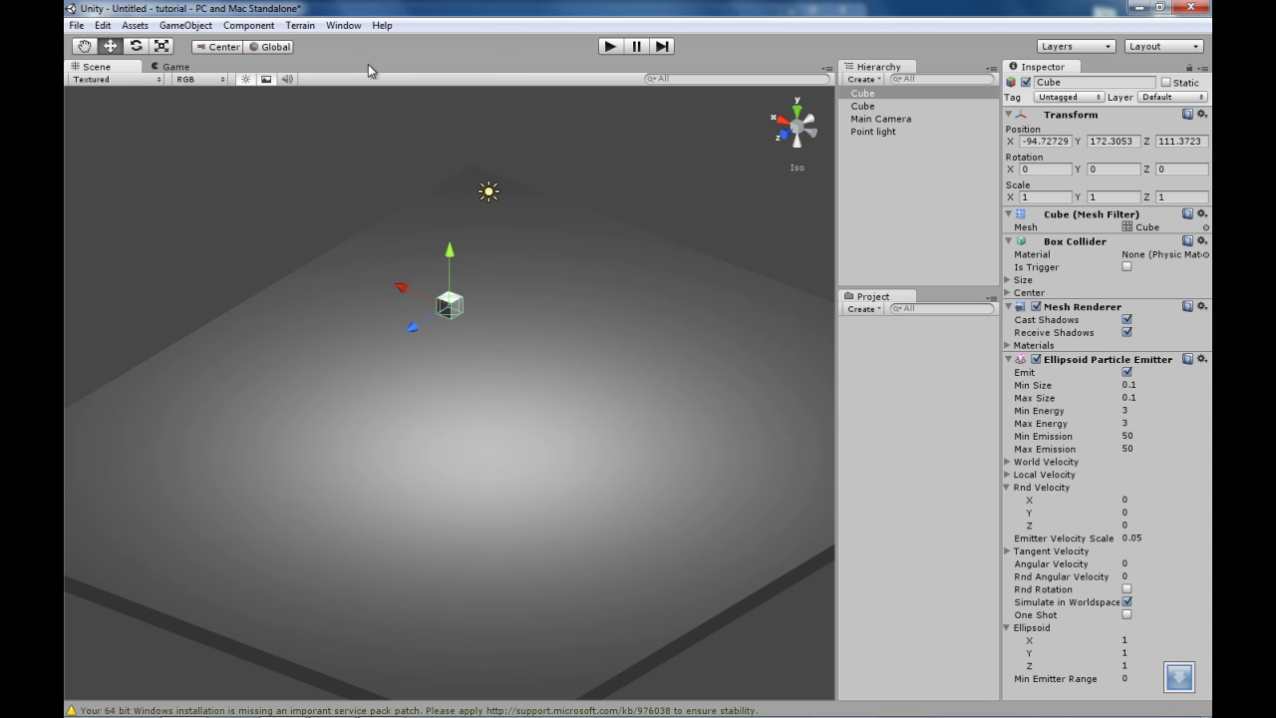
pyautogui.click(198, 28)
pyautogui.moveTo(329, 63)
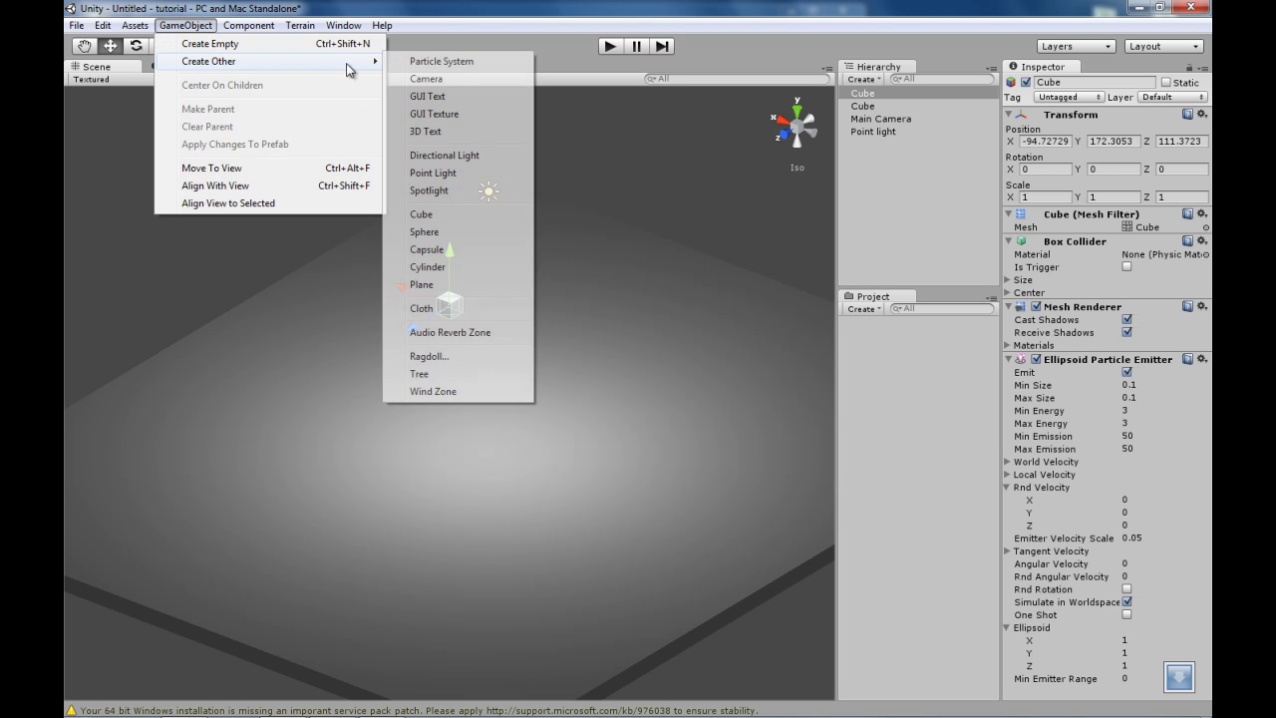
pyautogui.moveTo(248, 25)
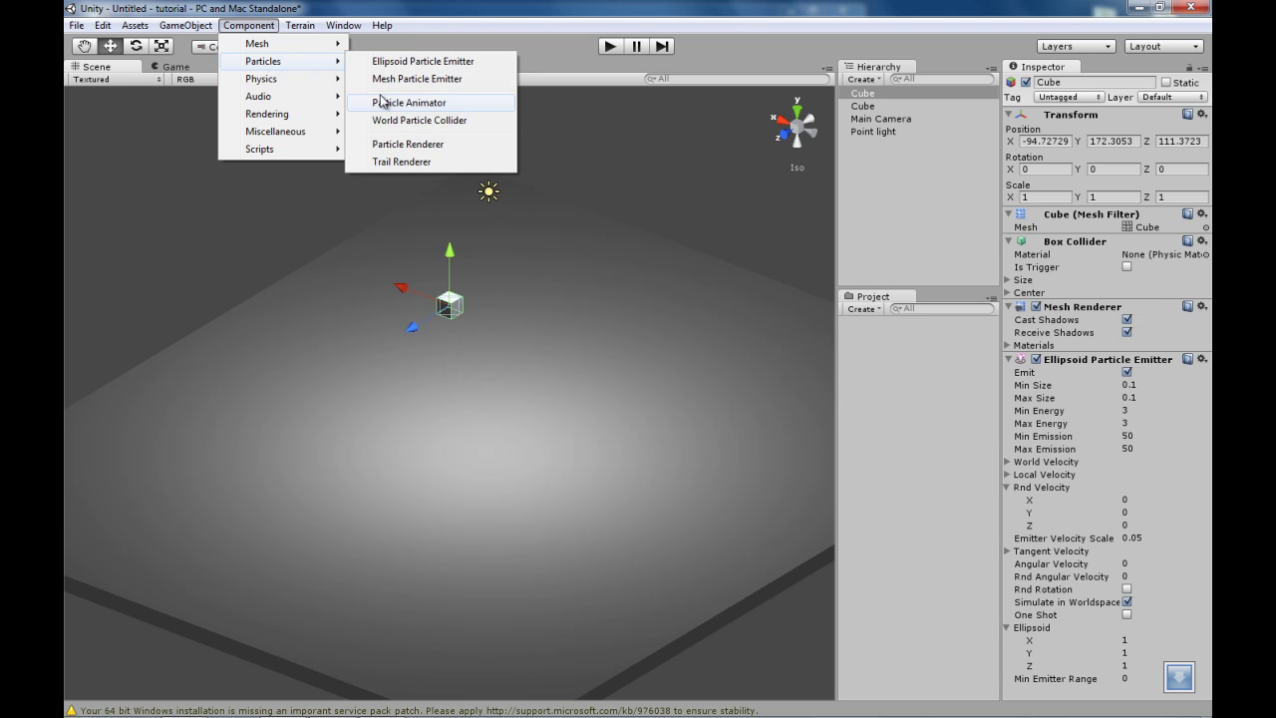
pyautogui.click(420, 148)
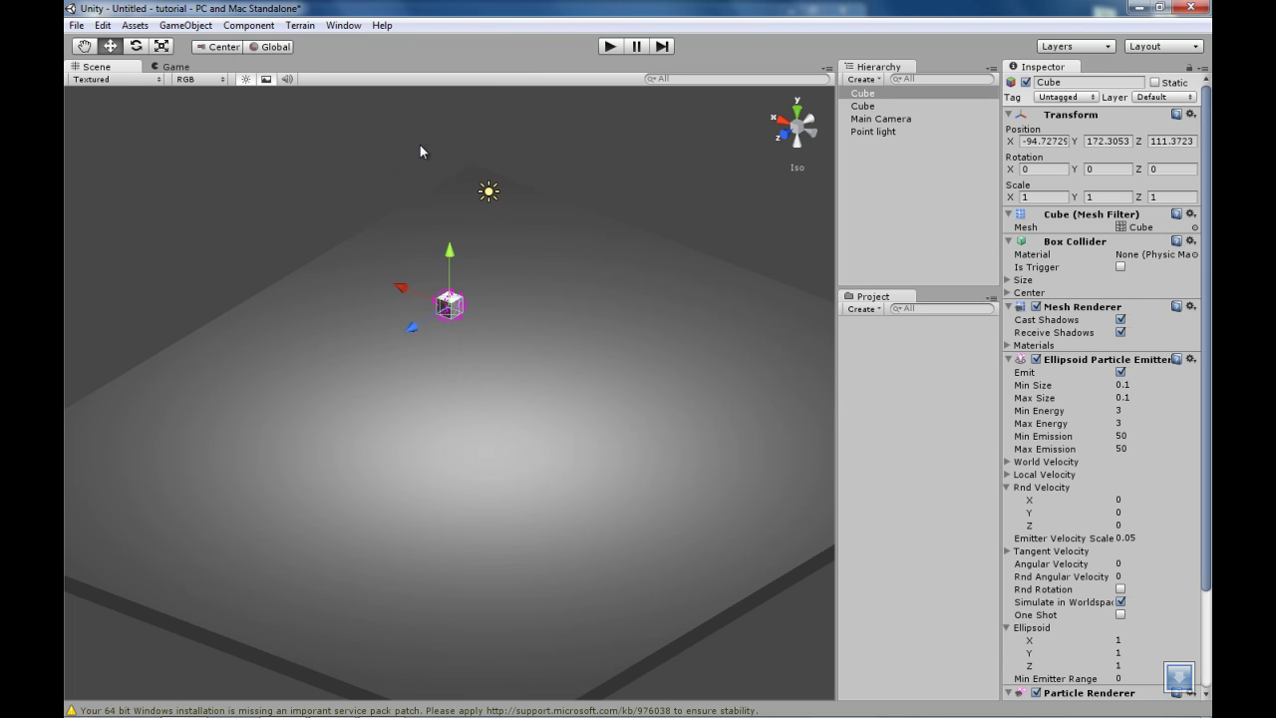
pyautogui.click(185, 25)
pyautogui.moveTo(295, 62)
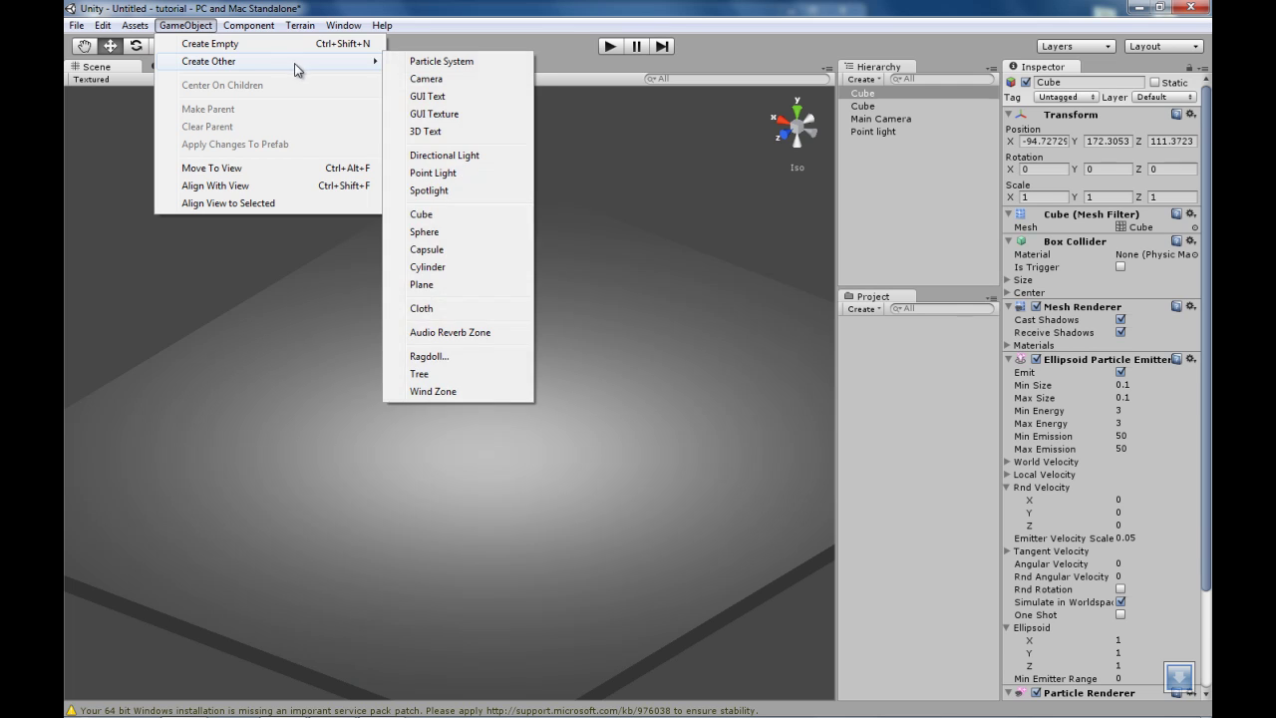
pyautogui.moveTo(249, 28)
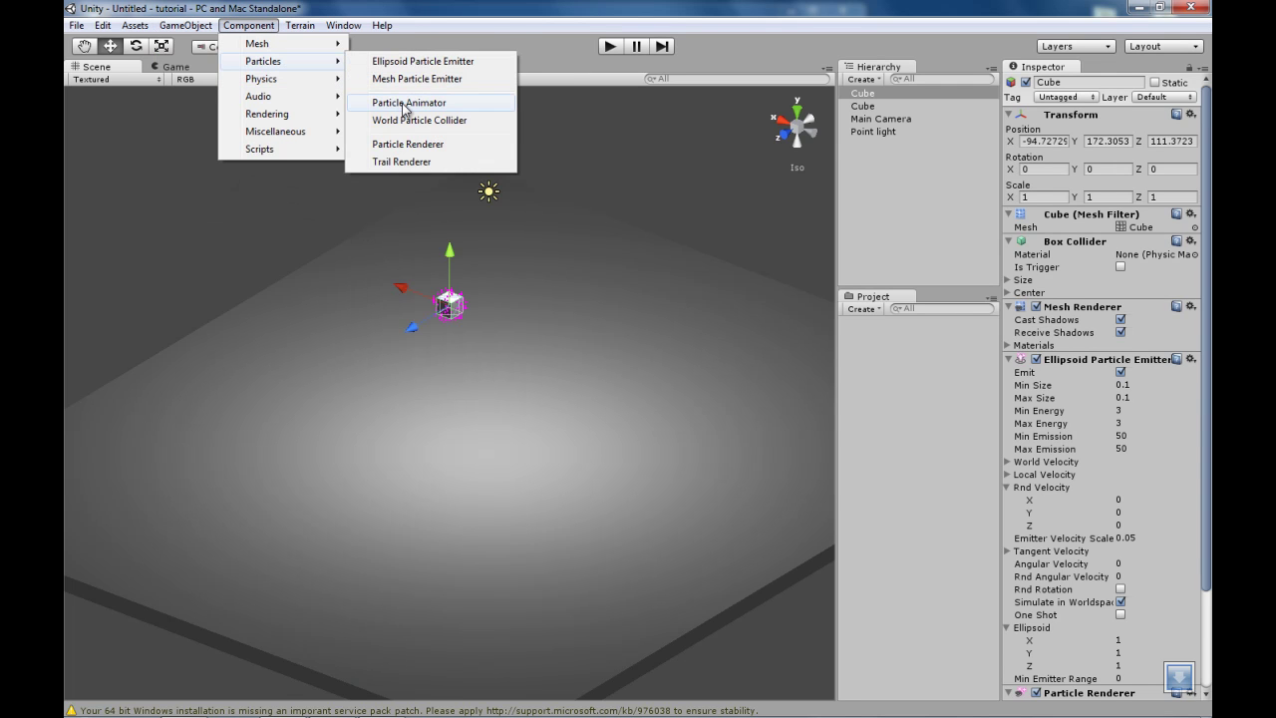
pyautogui.click(405, 106)
# Inspect the emitting test cube from a new angle, then delete it.
pyautogui.scroll(8, 483, 189)
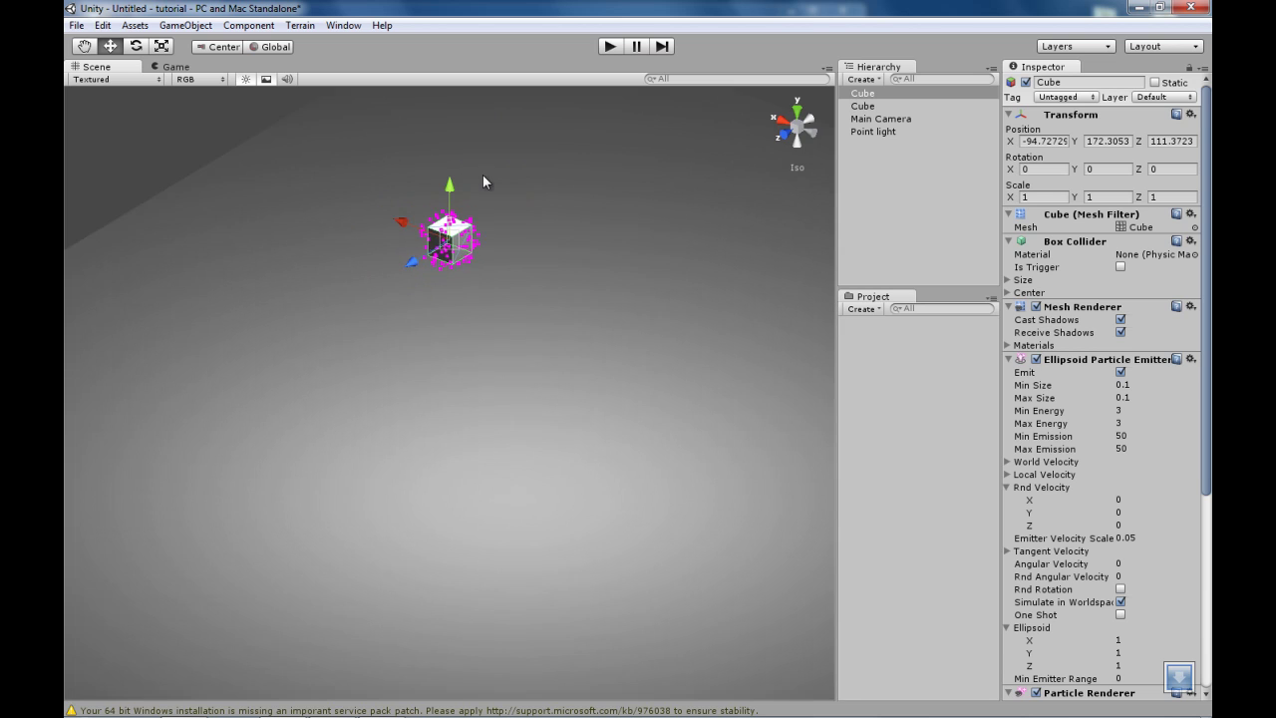
pyautogui.moveTo(485, 148); pyautogui.dragTo(449, 305, button='middle')
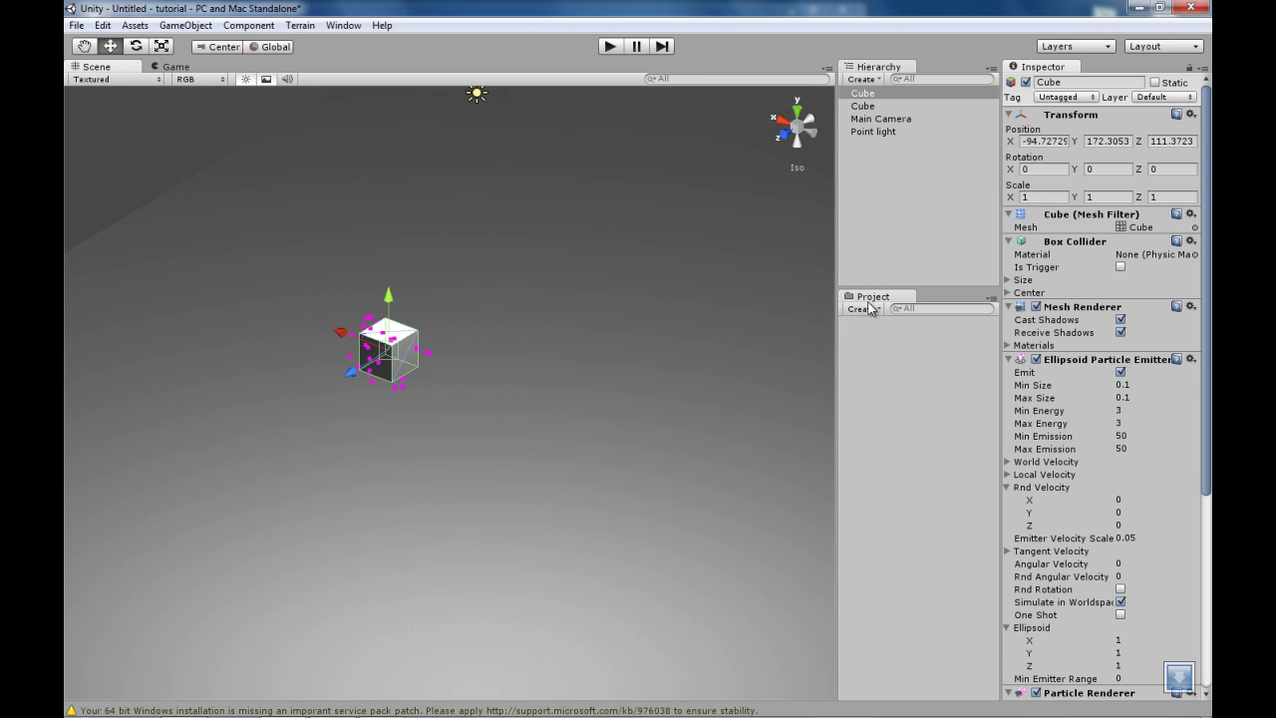
pyautogui.keyDown('alt'); pyautogui.moveTo(648, 301); pyautogui.dragTo(473, 230); pyautogui.keyUp('alt')
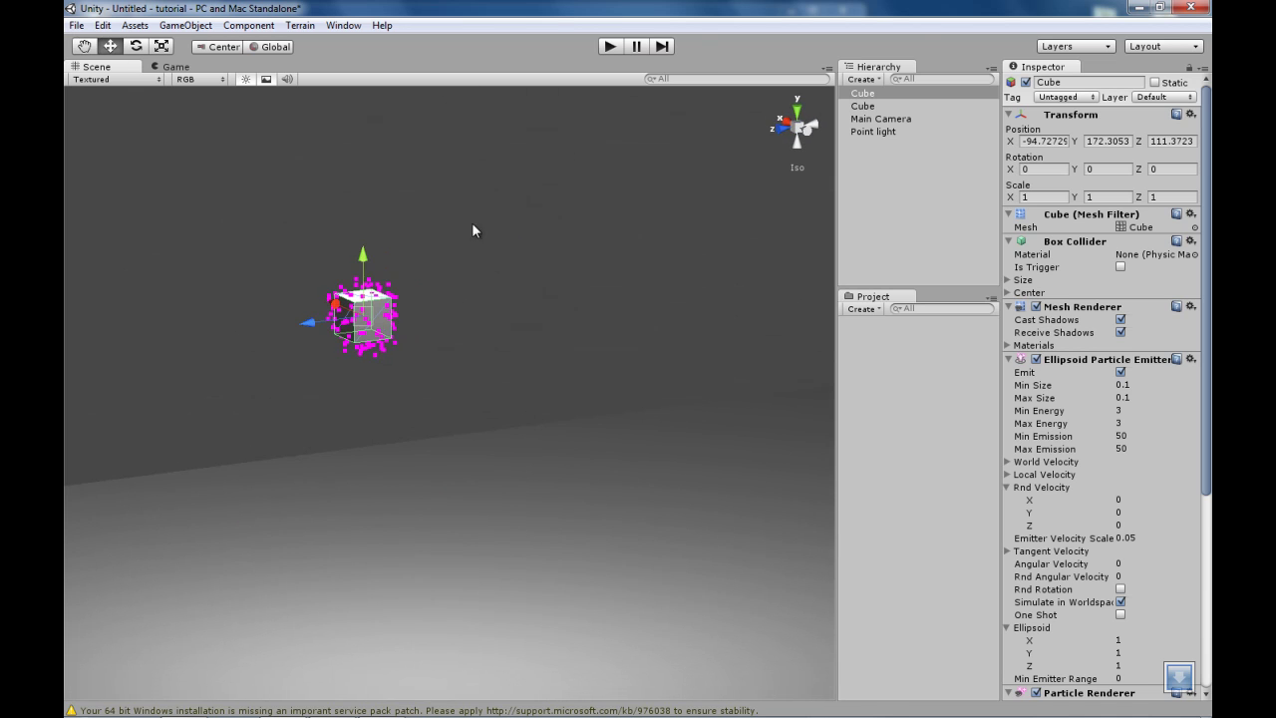
pyautogui.click(863, 93)
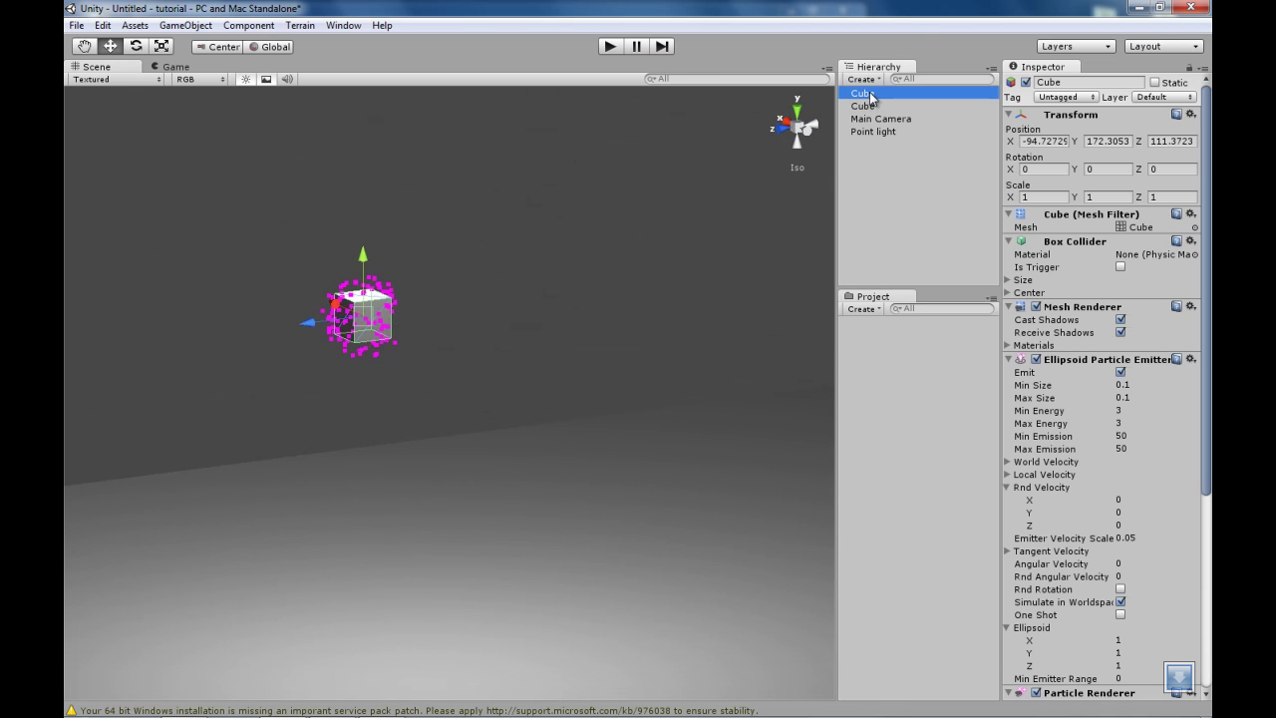
pyautogui.press('Delete')
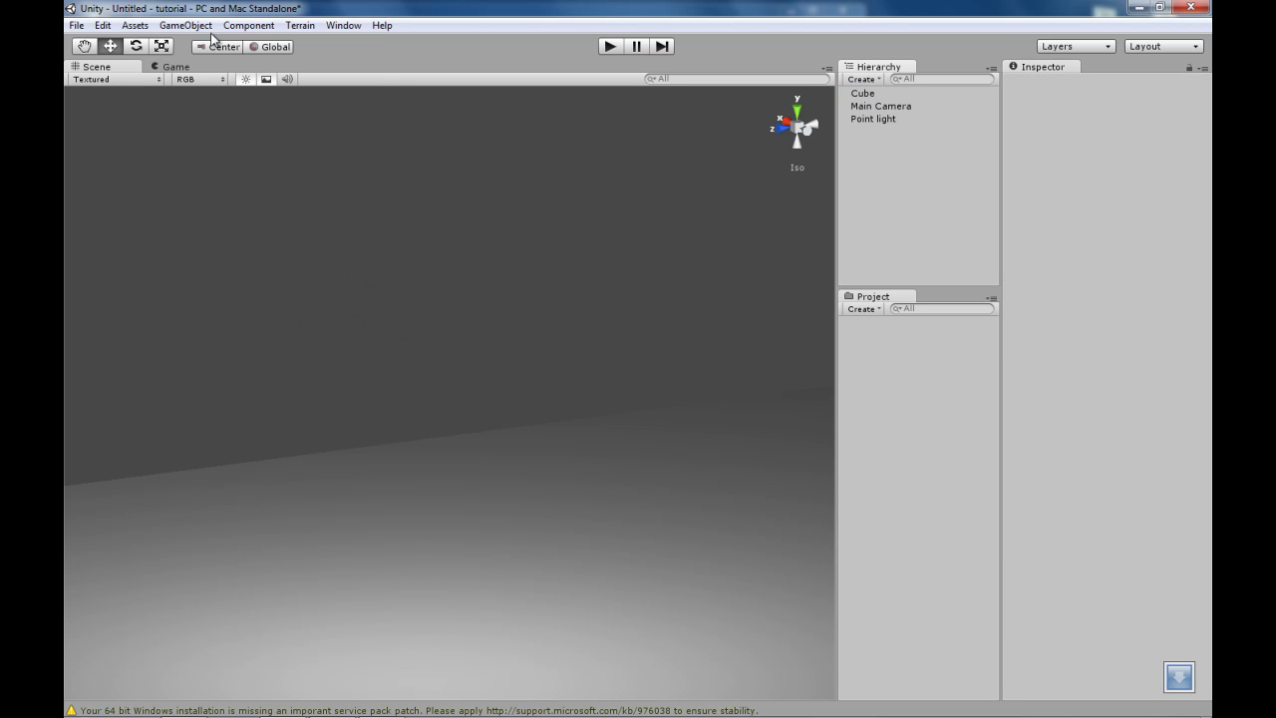
# Create a ready-made Particle System from the GameObject menu.
pyautogui.click(209, 30)
pyautogui.moveTo(365, 62)
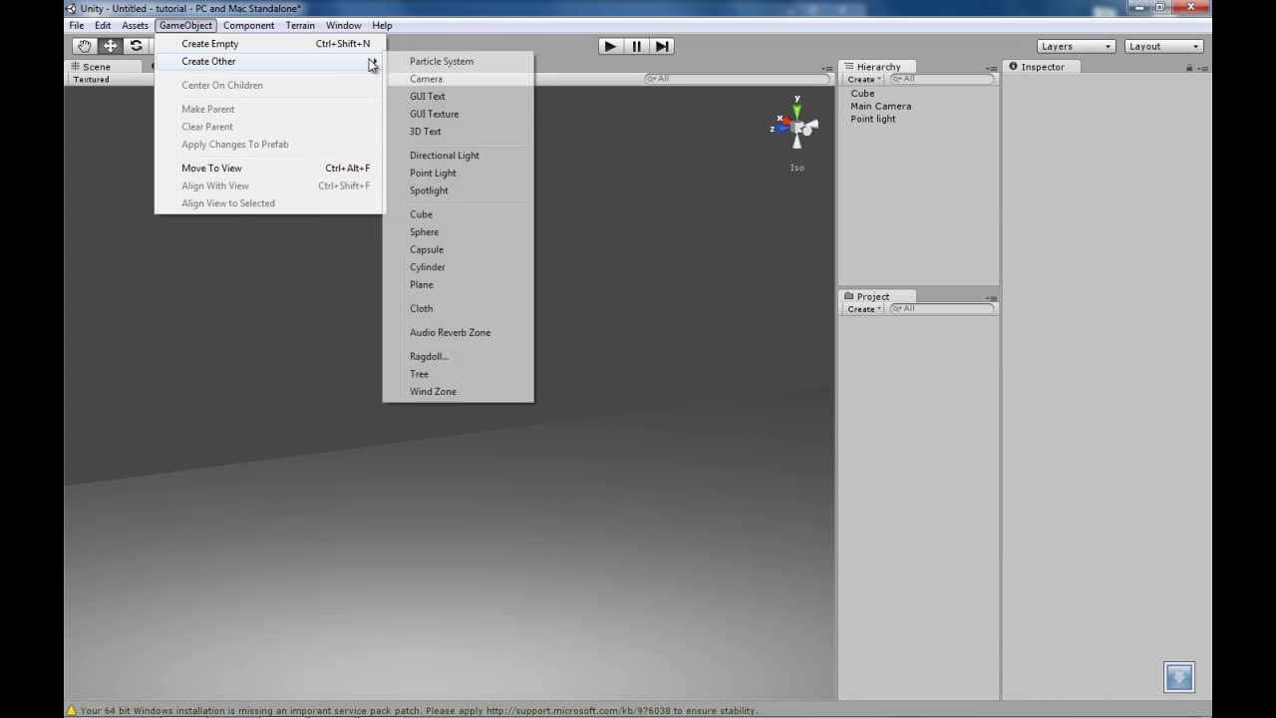
pyautogui.click(420, 61)
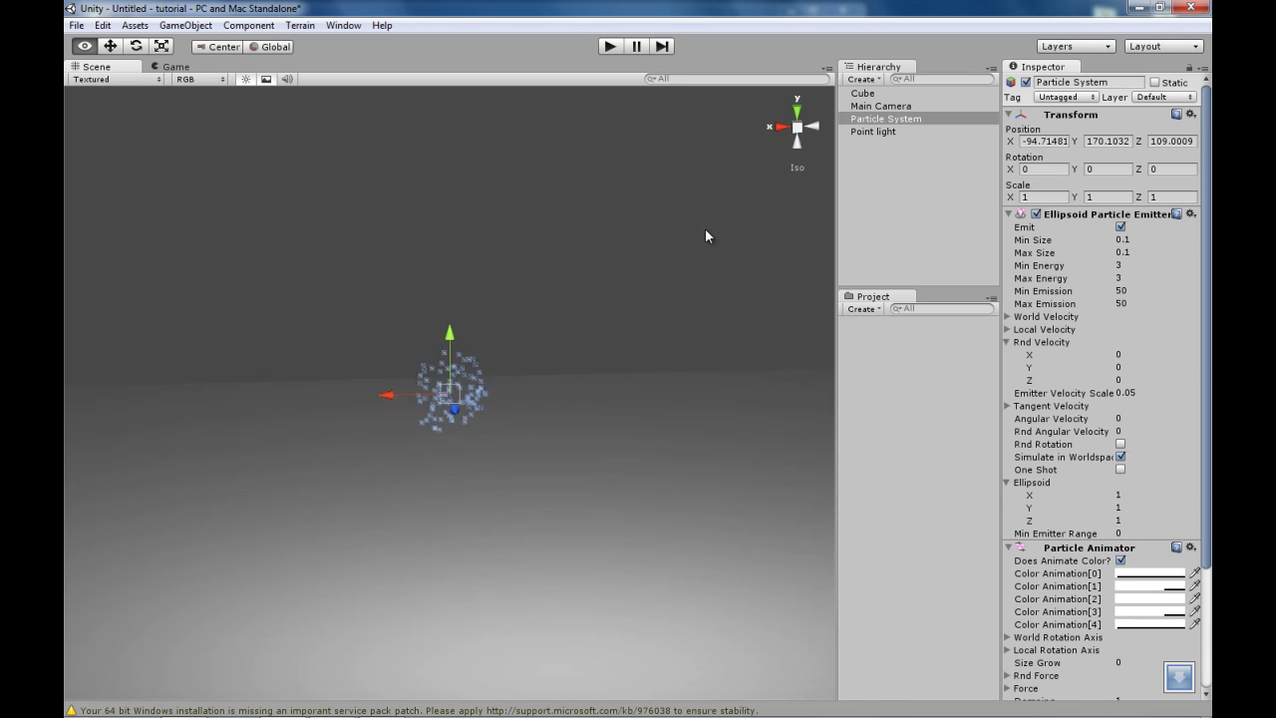
# Orbit around the new Particle System and review its Inspector components.
pyautogui.moveTo(559, 223)
pyautogui.keyDown('alt'); pyautogui.mouseDown()
pyautogui.moveTo(279, 205)
pyautogui.moveTo(248, 171)
pyautogui.moveTo(558, 209)
pyautogui.moveTo(566, 221)
pyautogui.mouseUp(); pyautogui.keyUp('alt')
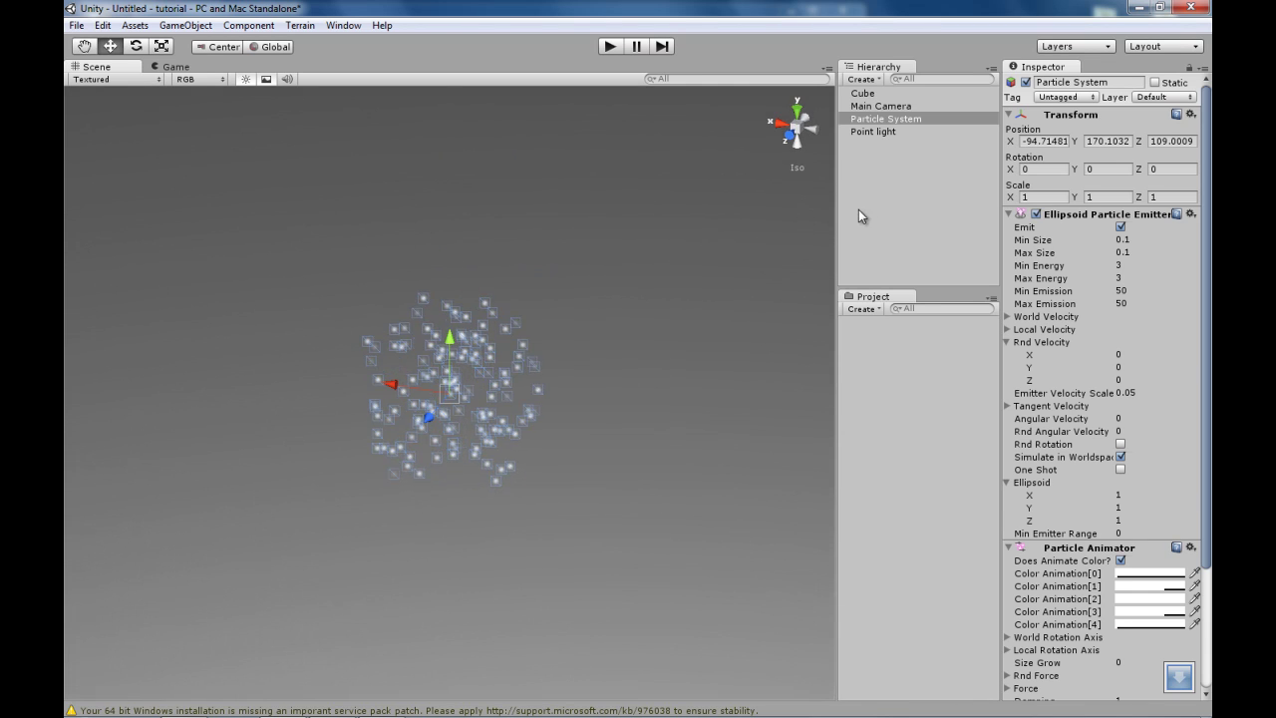
pyautogui.moveTo(1207, 208); pyautogui.dragTo(1191, 359)
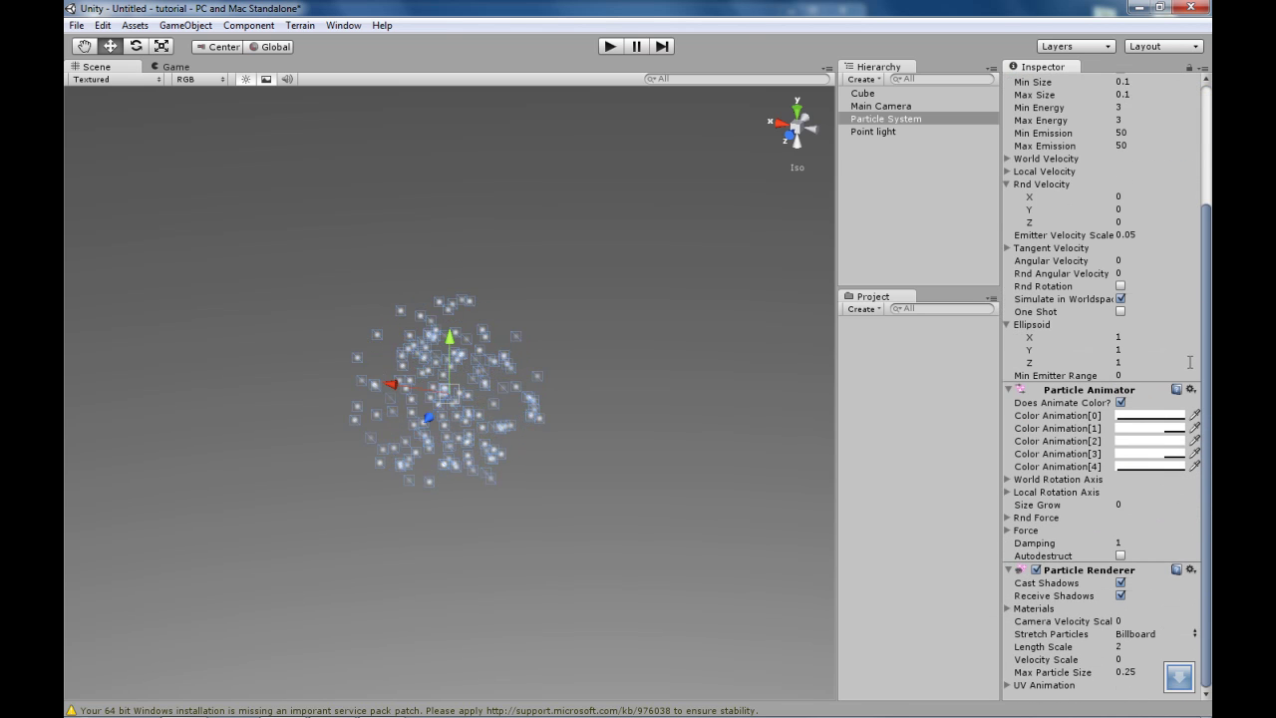
pyautogui.scroll(6, 535, 296)
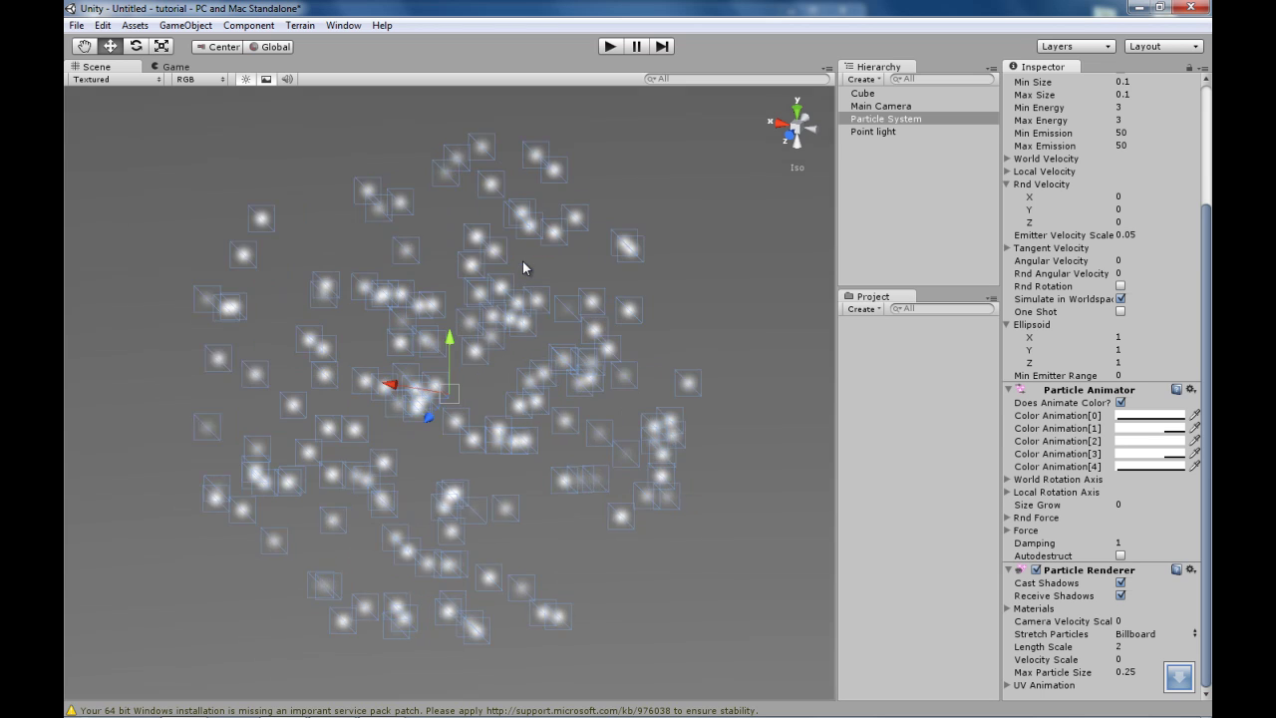
pyautogui.scroll(3, 522, 265)
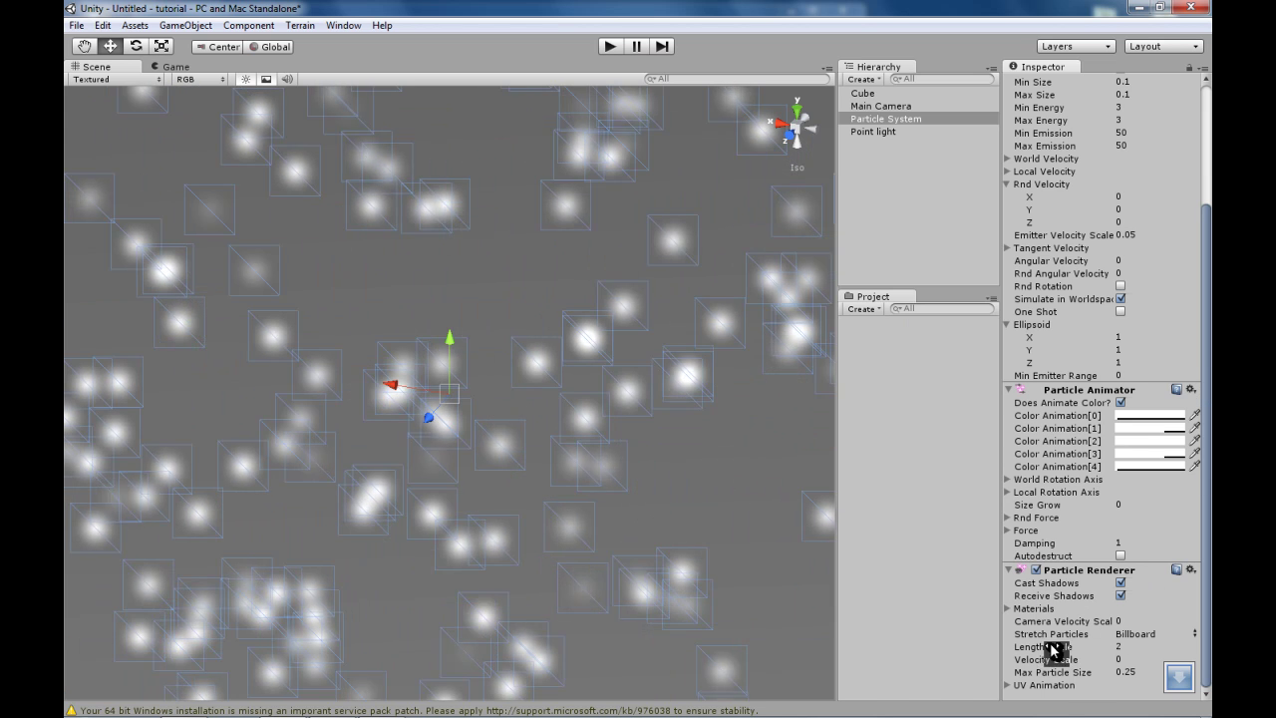
pyautogui.scroll(-10, 535, 289)
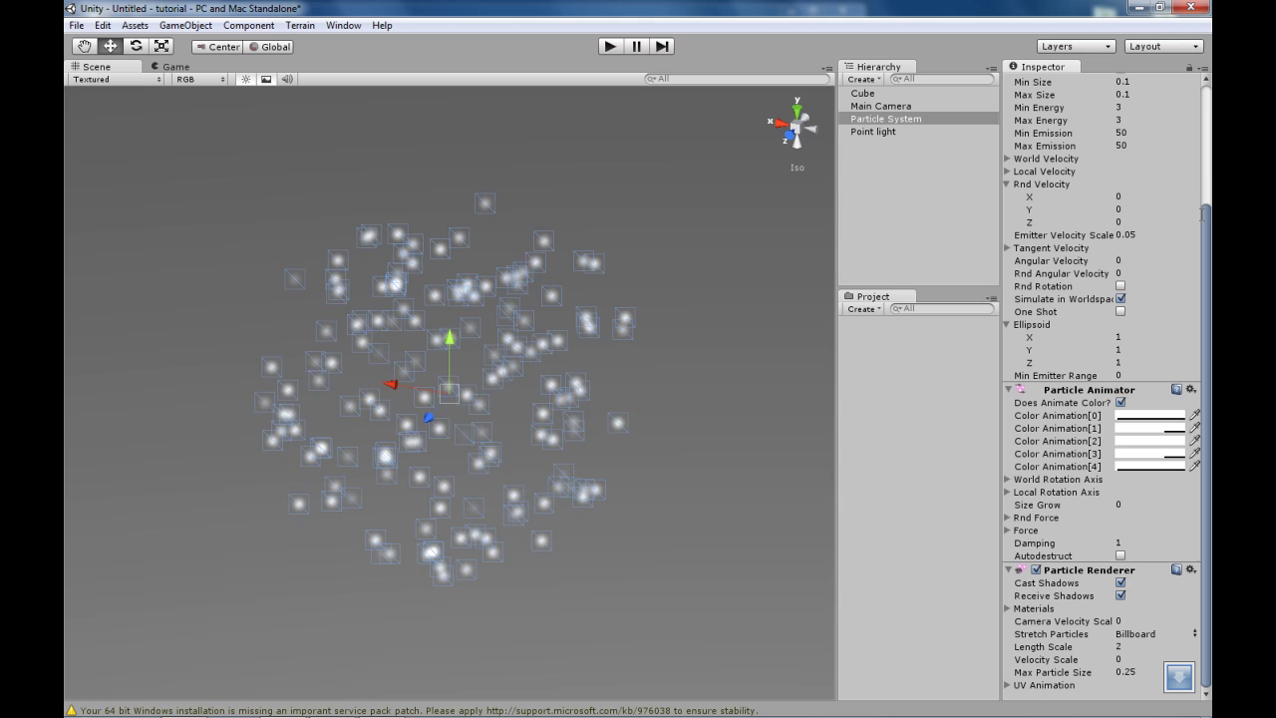
pyautogui.moveTo(1208, 222); pyautogui.dragTo(1207, 97)
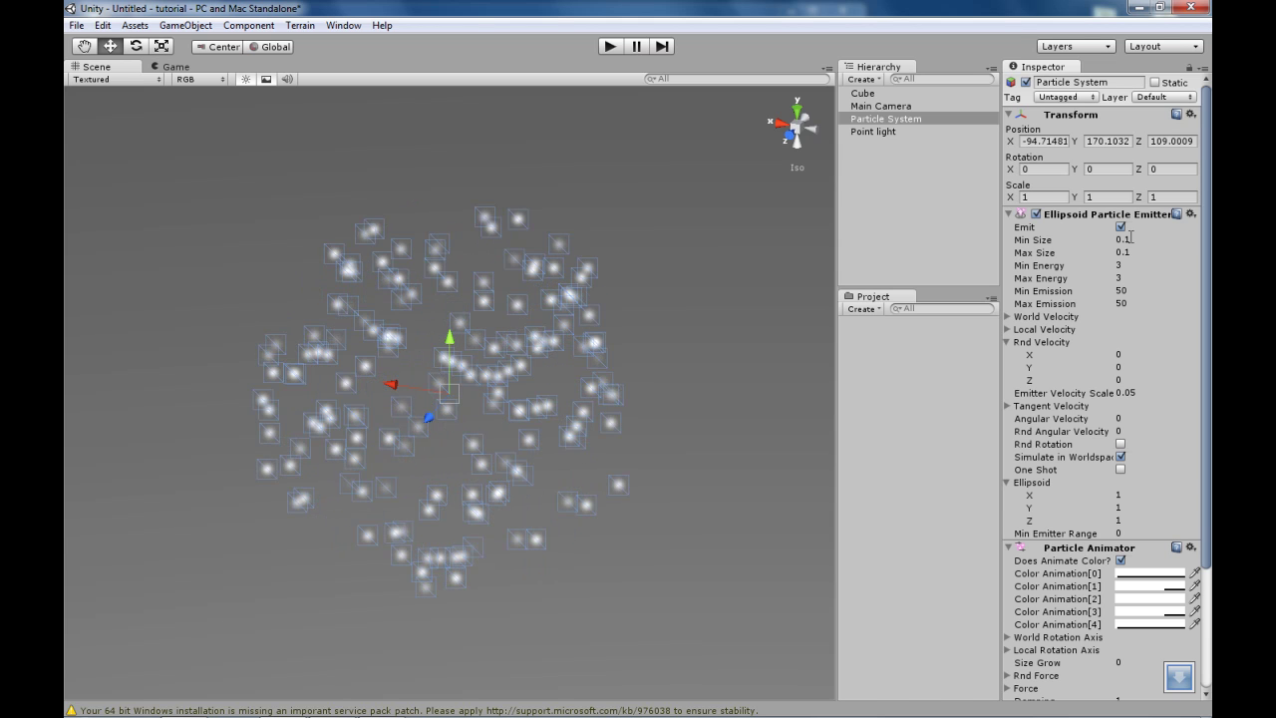
# Set particle Min Size to 0.5 and Max Size to 1, then orbit the dense cloud.
pyautogui.click(1131, 238)
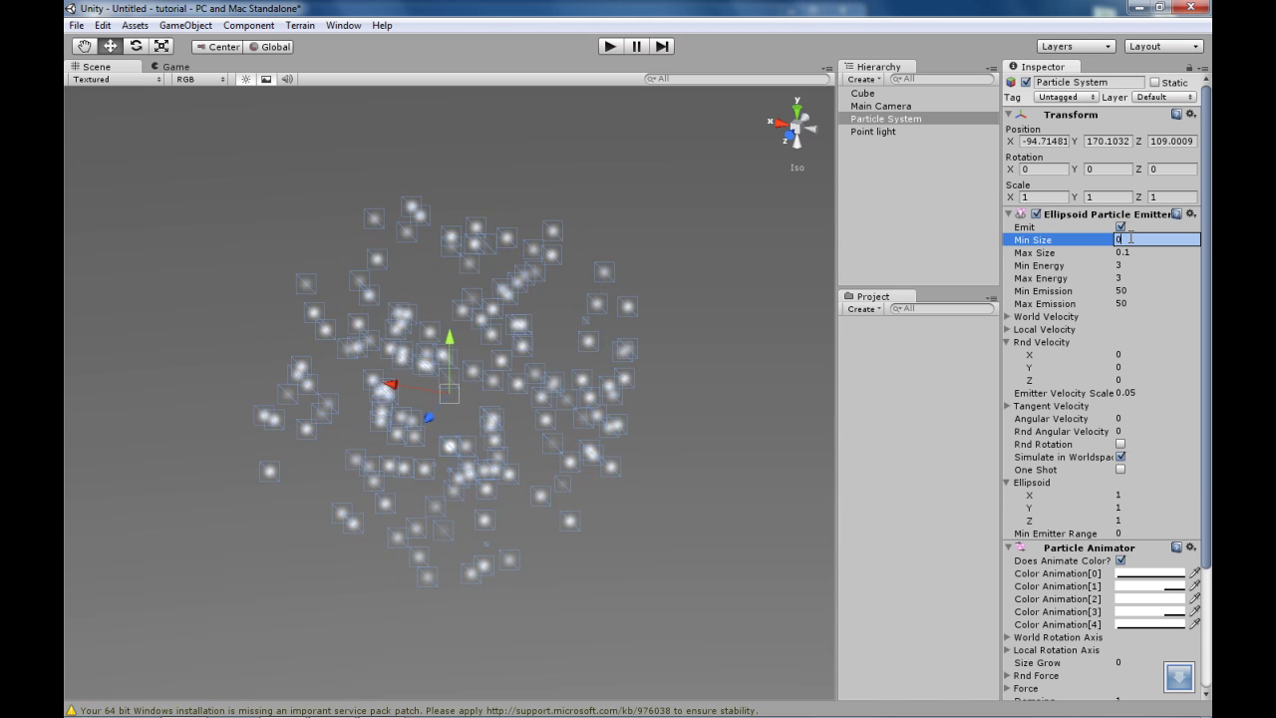
pyautogui.click(1134, 252)
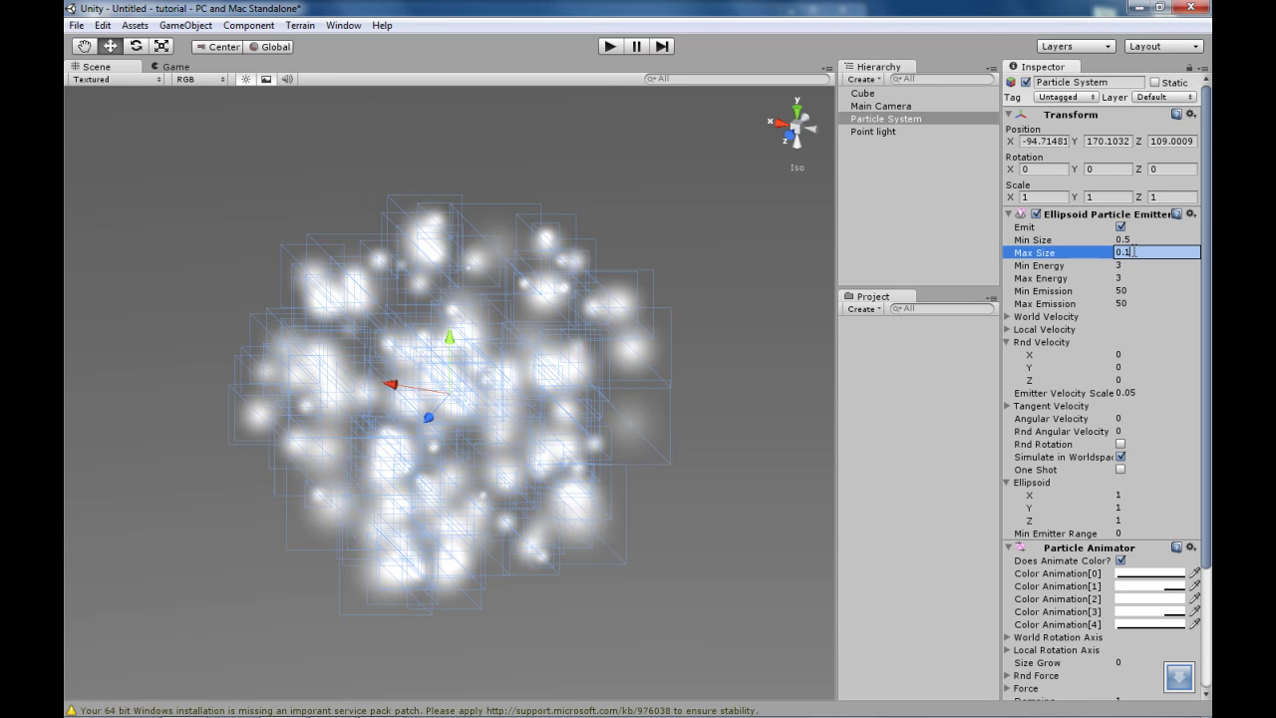
pyautogui.write('01')
pyautogui.press('Return')
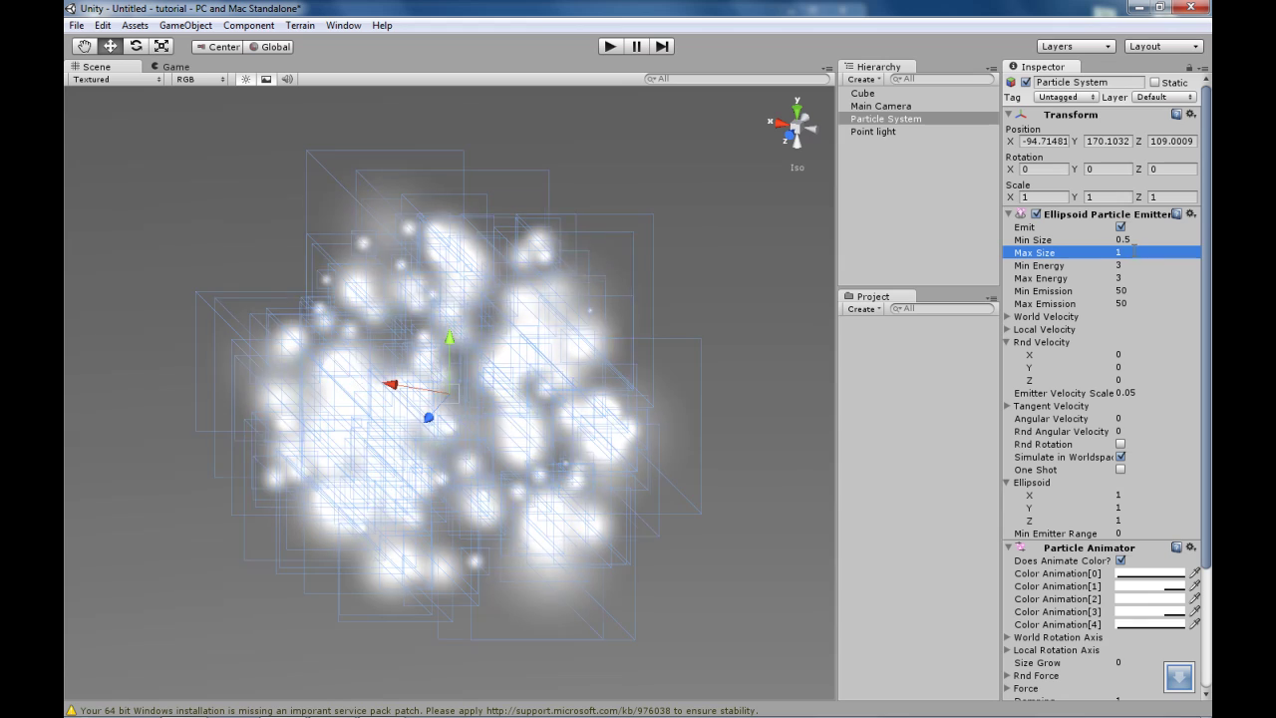
pyautogui.keyDown('alt'); pyautogui.moveTo(496, 296); pyautogui.dragTo(742, 204); pyautogui.keyUp('alt')
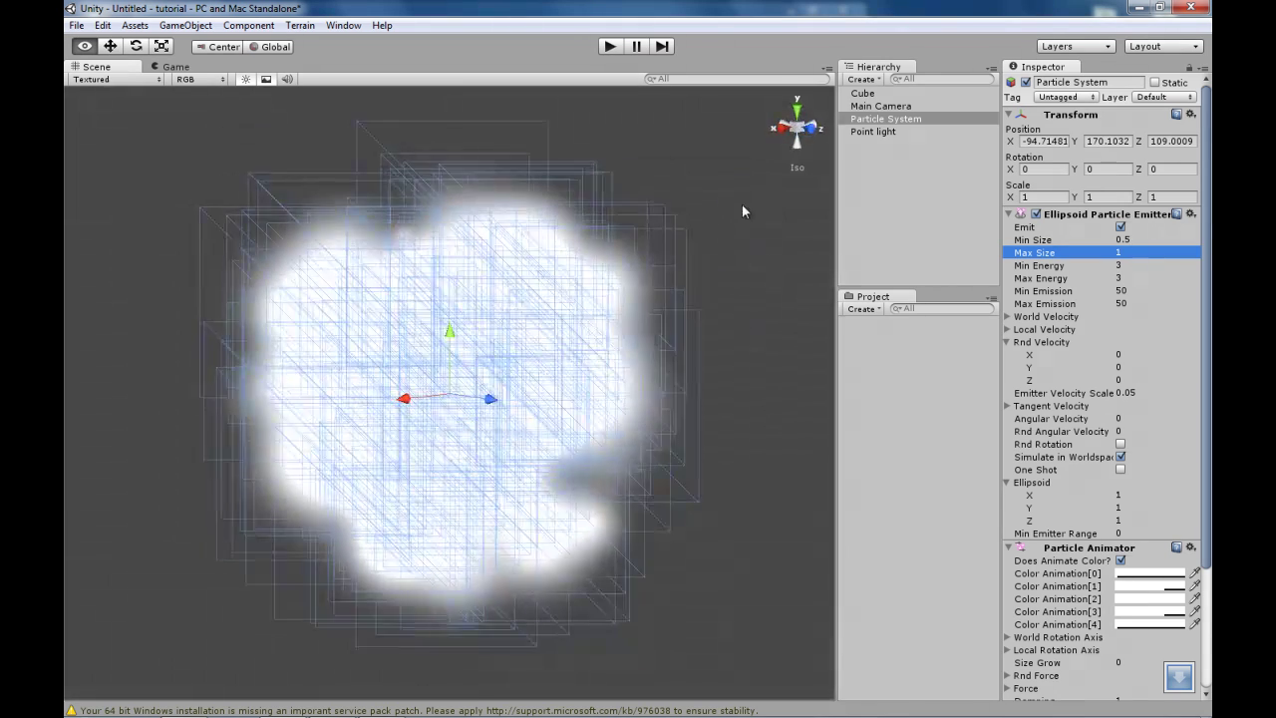
pyautogui.click(761, 181)
pyautogui.click(906, 120)
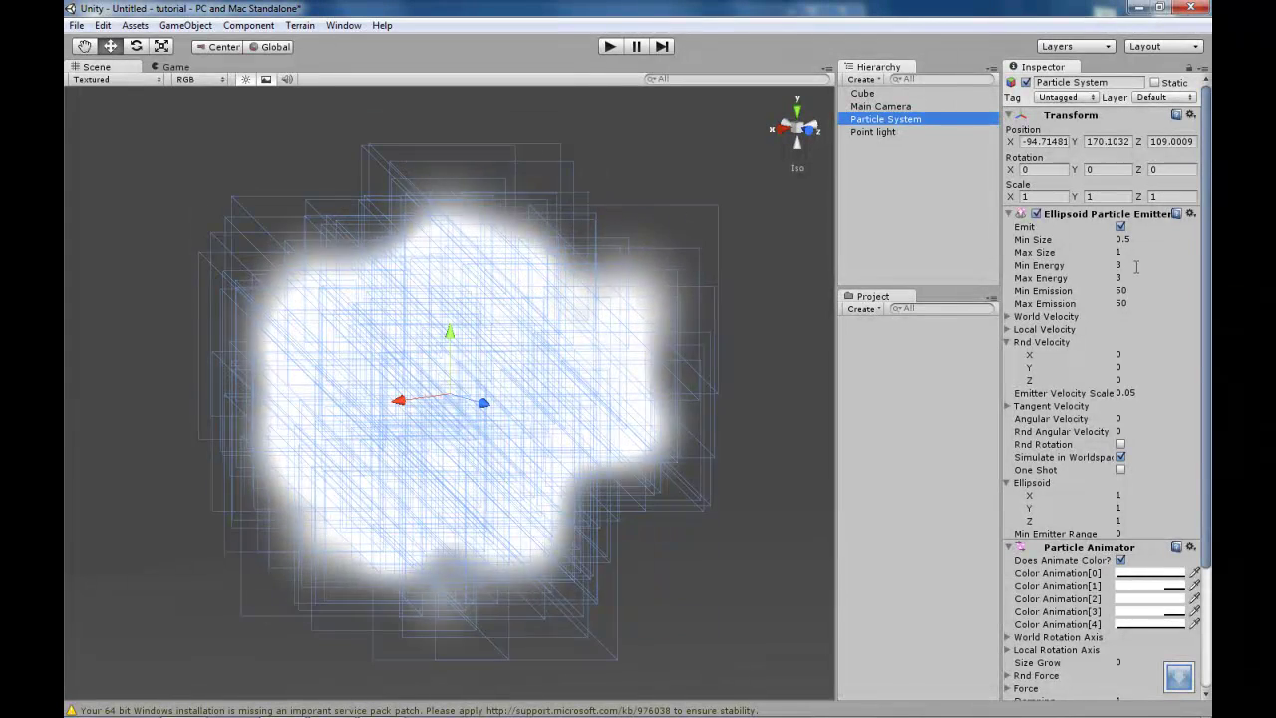
pyautogui.moveTo(1205, 349); pyautogui.dragTo(1204, 430)
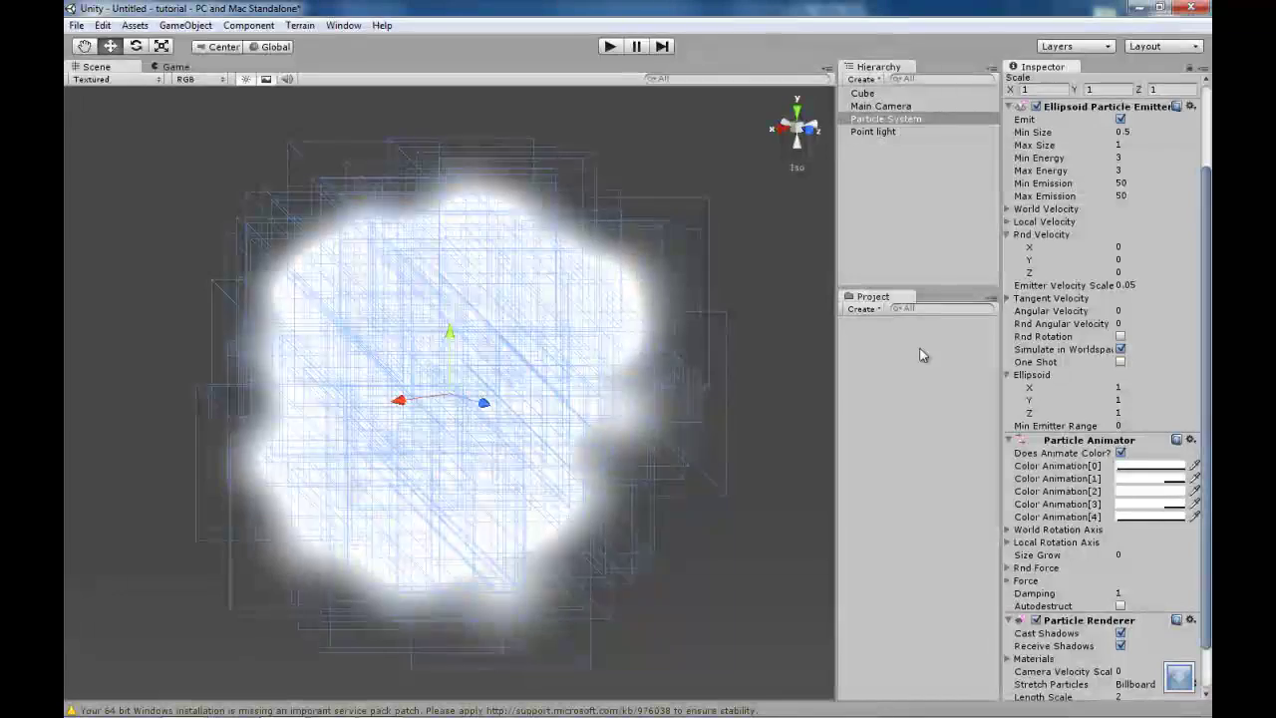
pyautogui.keyDown('alt'); pyautogui.moveTo(522, 306); pyautogui.dragTo(697, 341); pyautogui.keyUp('alt')
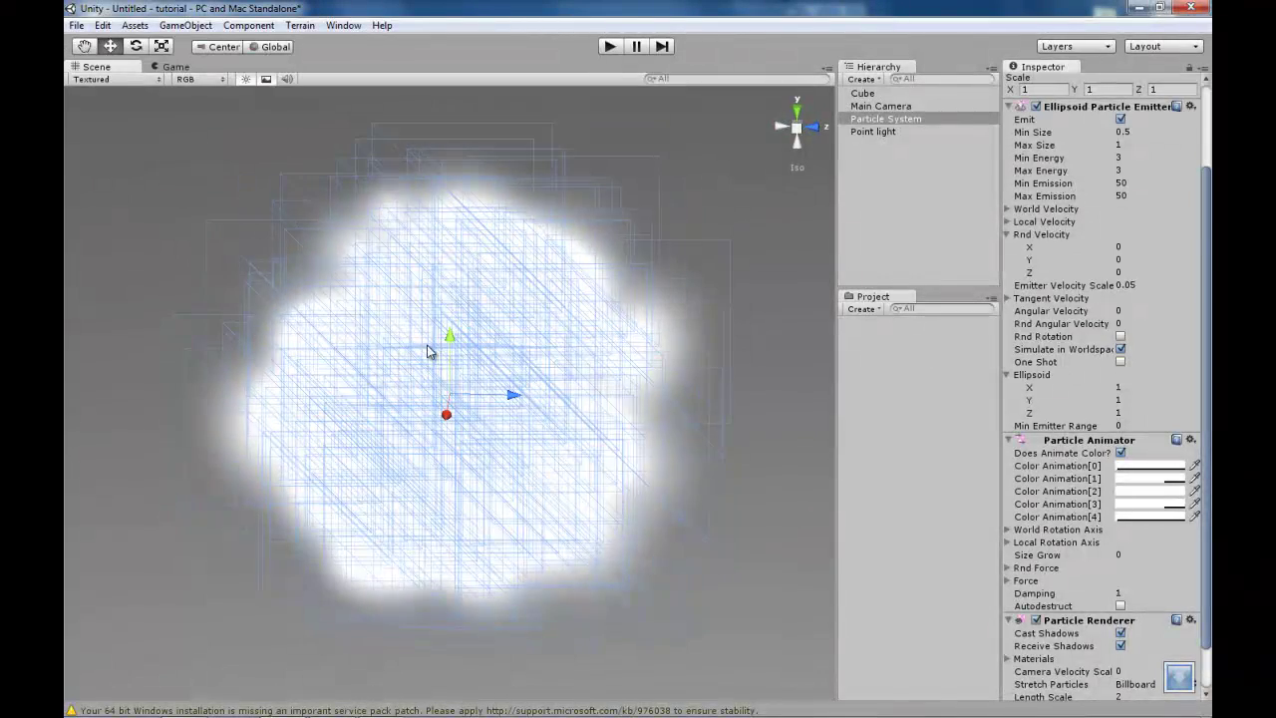
# Enter 2 for Ellipsoid X, Y and Z, then orbit to view the rounded cloud.
pyautogui.click(1131, 389)
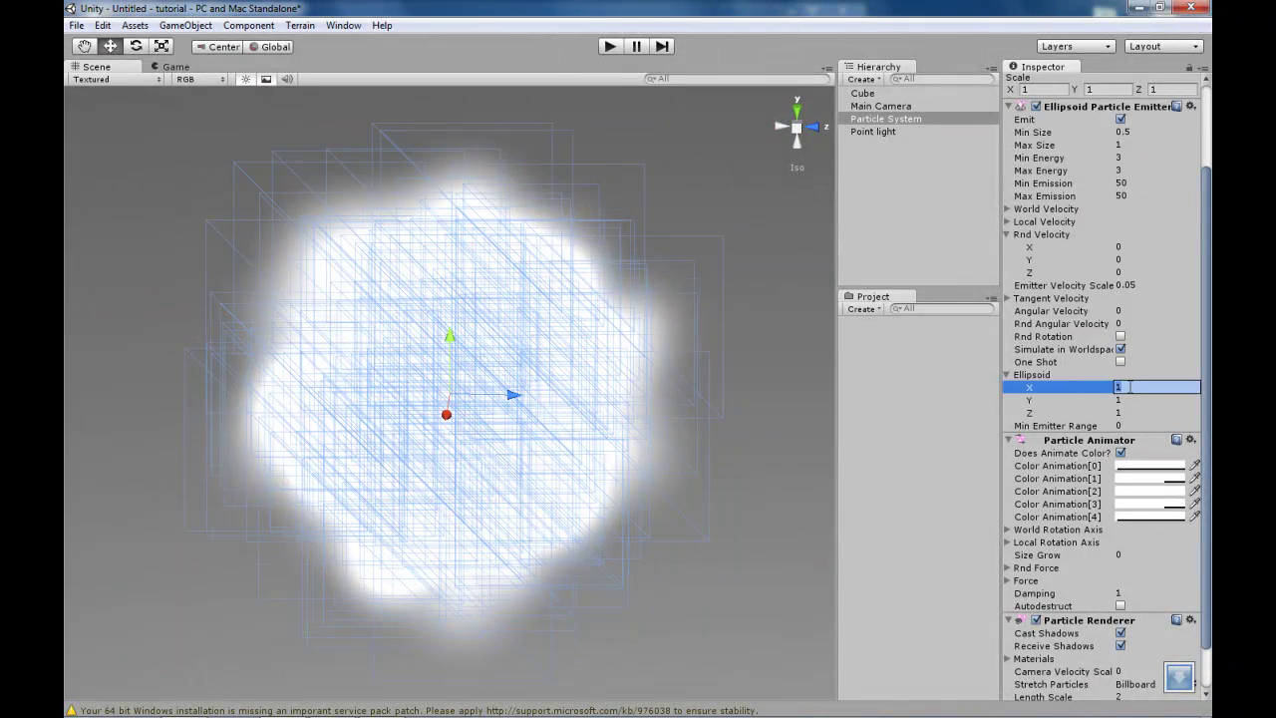
pyautogui.write('2')
pyautogui.press('Tab')
pyautogui.write('2')
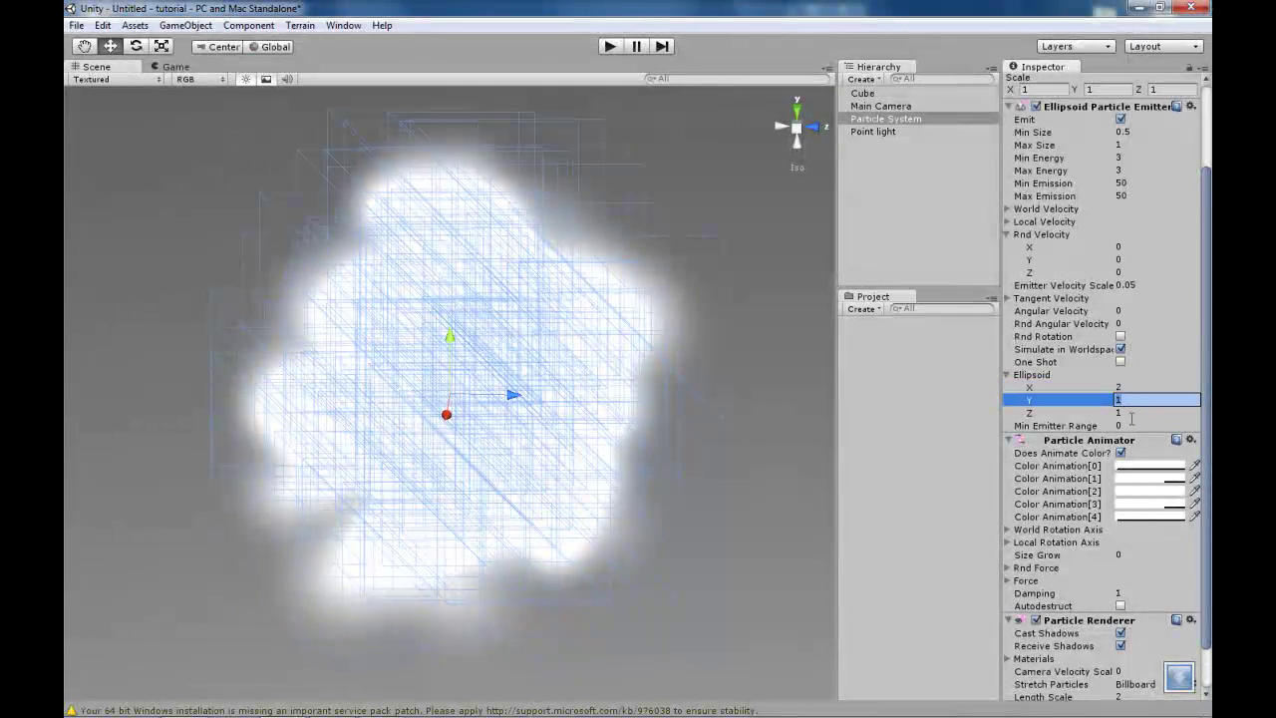
pyautogui.press('Tab')
pyautogui.write('2')
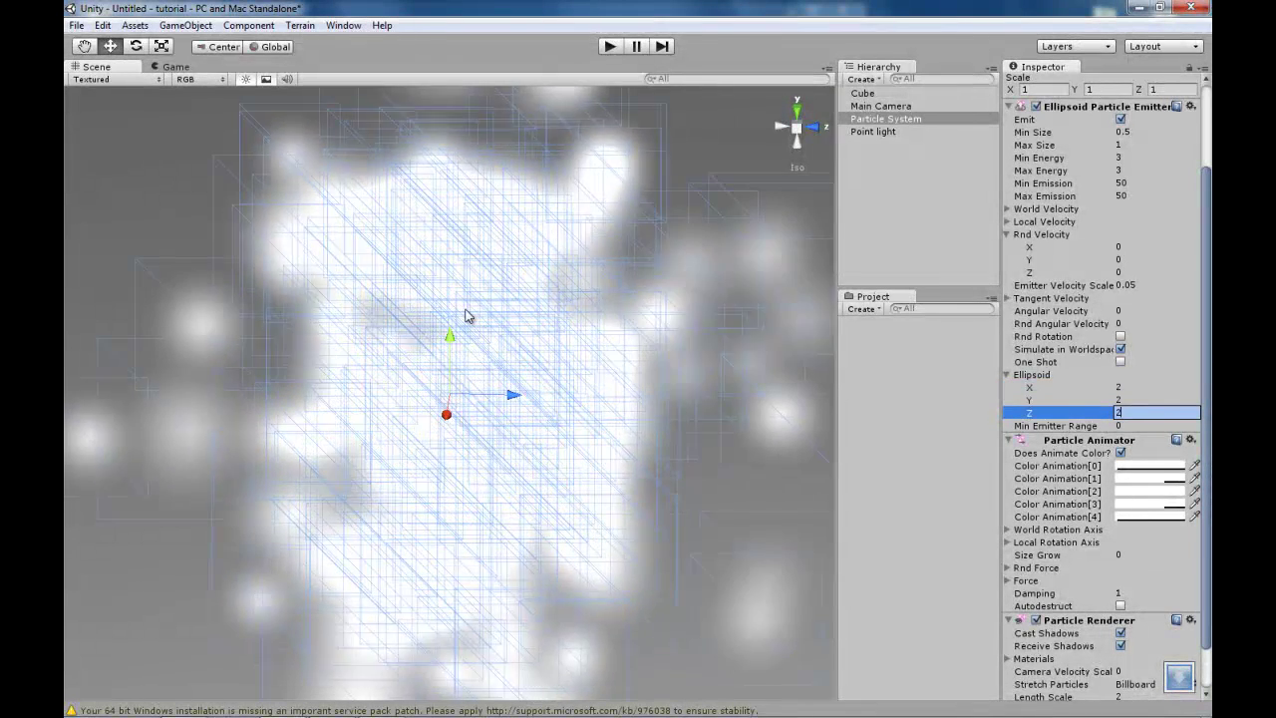
pyautogui.scroll(-5, 575, 292)
pyautogui.keyDown('alt'); pyautogui.moveTo(644, 283); pyautogui.dragTo(456, 284); pyautogui.keyUp('alt')
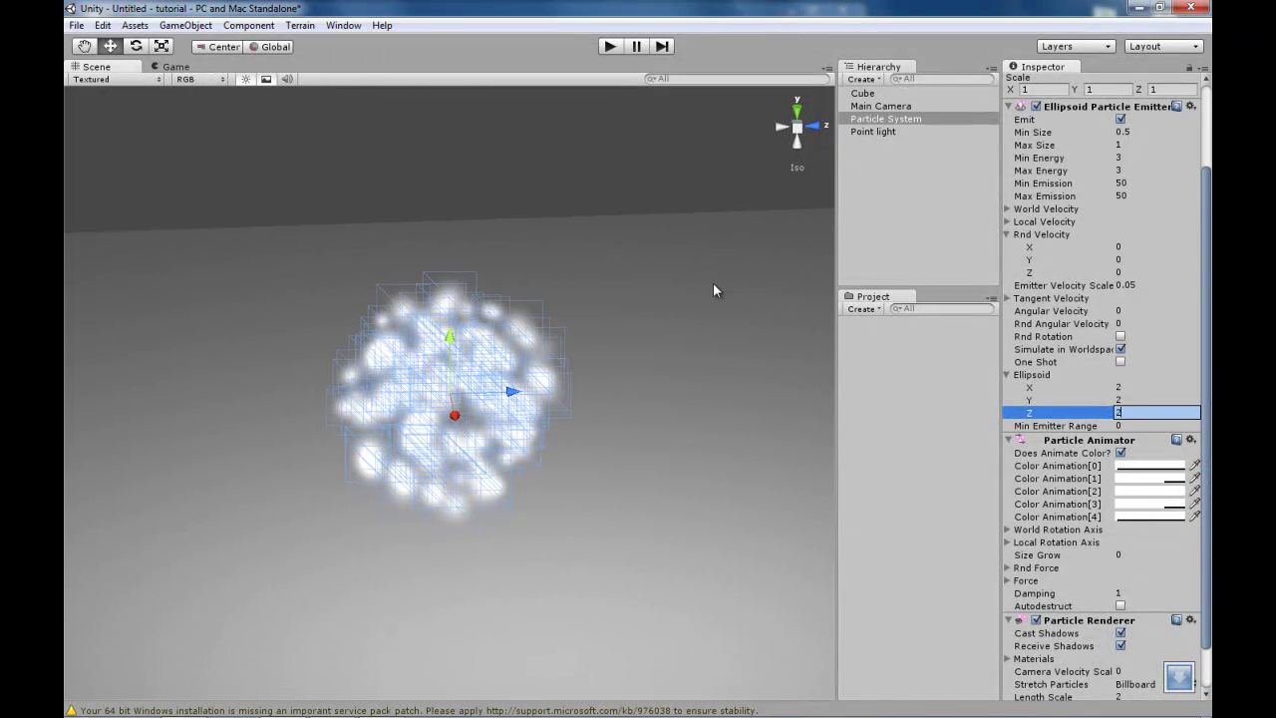
# Collapse Rnd Velocity, expand World Velocity, set its X to 1, then collapse it.
pyautogui.click(1008, 235)
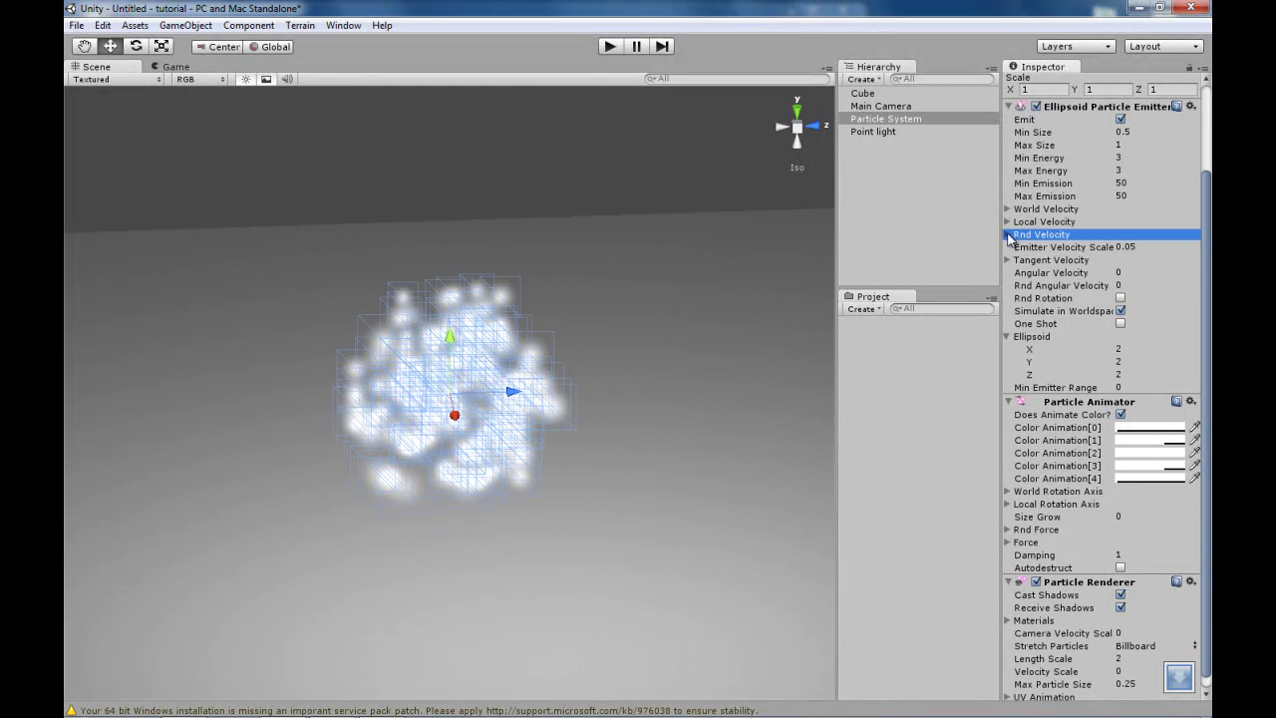
pyautogui.click(1076, 210)
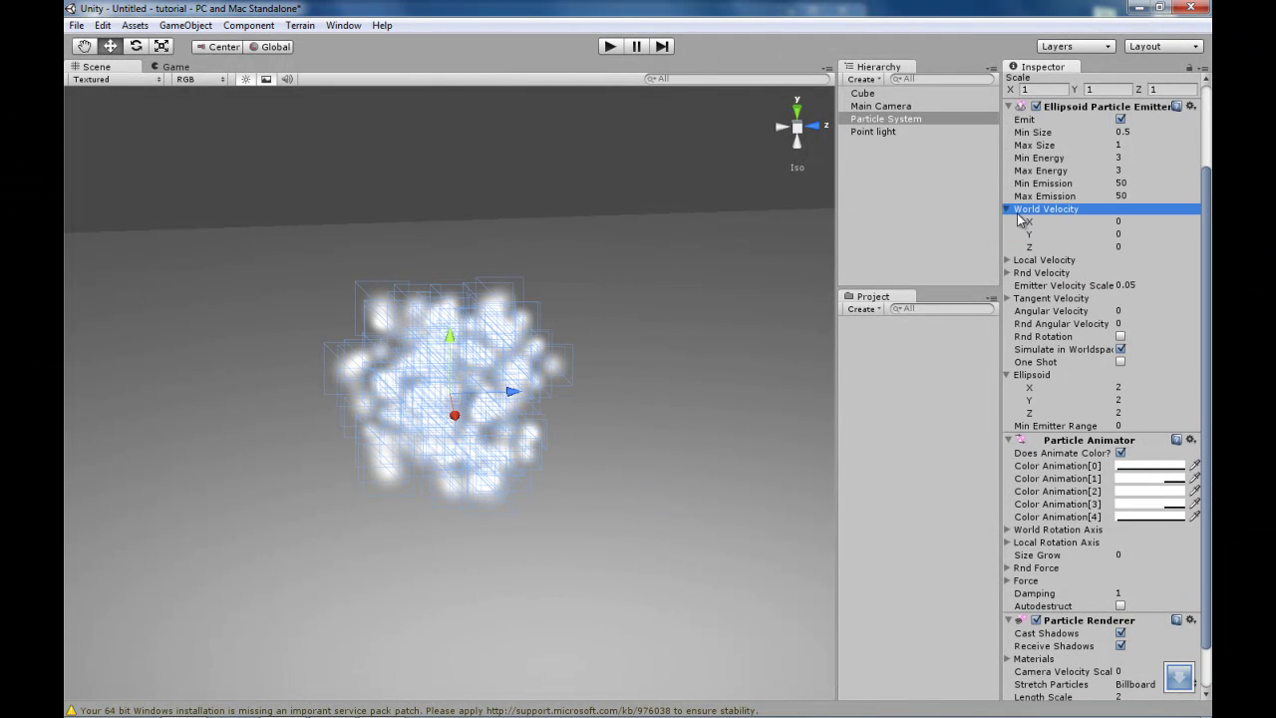
pyautogui.click(1117, 221)
pyautogui.write('1')
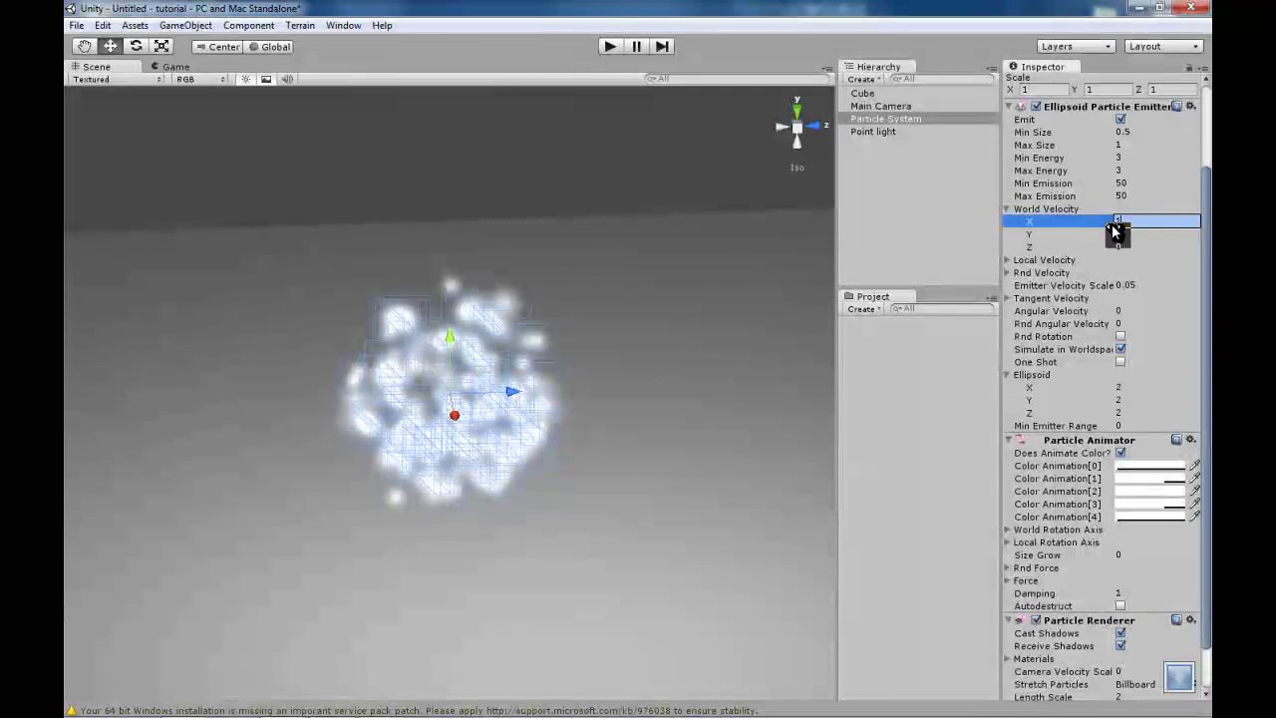
pyautogui.keyDown('alt'); pyautogui.moveTo(828, 314); pyautogui.dragTo(621, 308); pyautogui.keyUp('alt')
pyautogui.click(1126, 235)
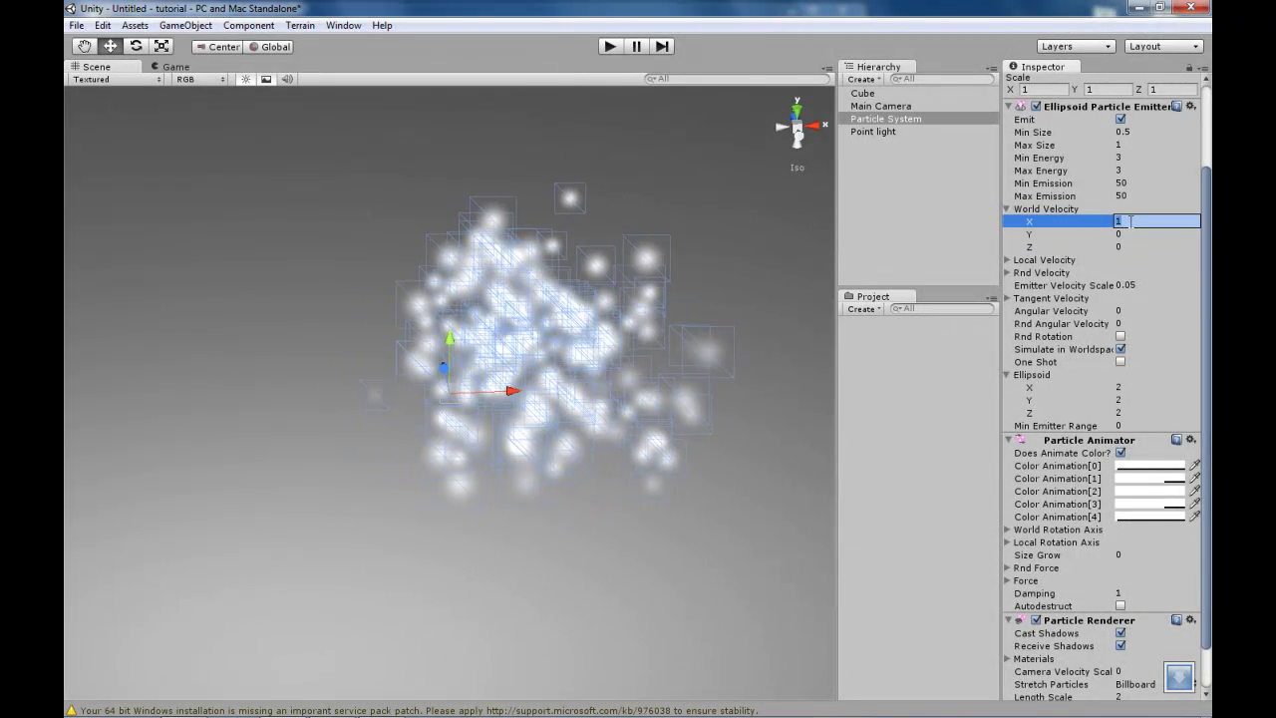
pyautogui.click(1008, 209)
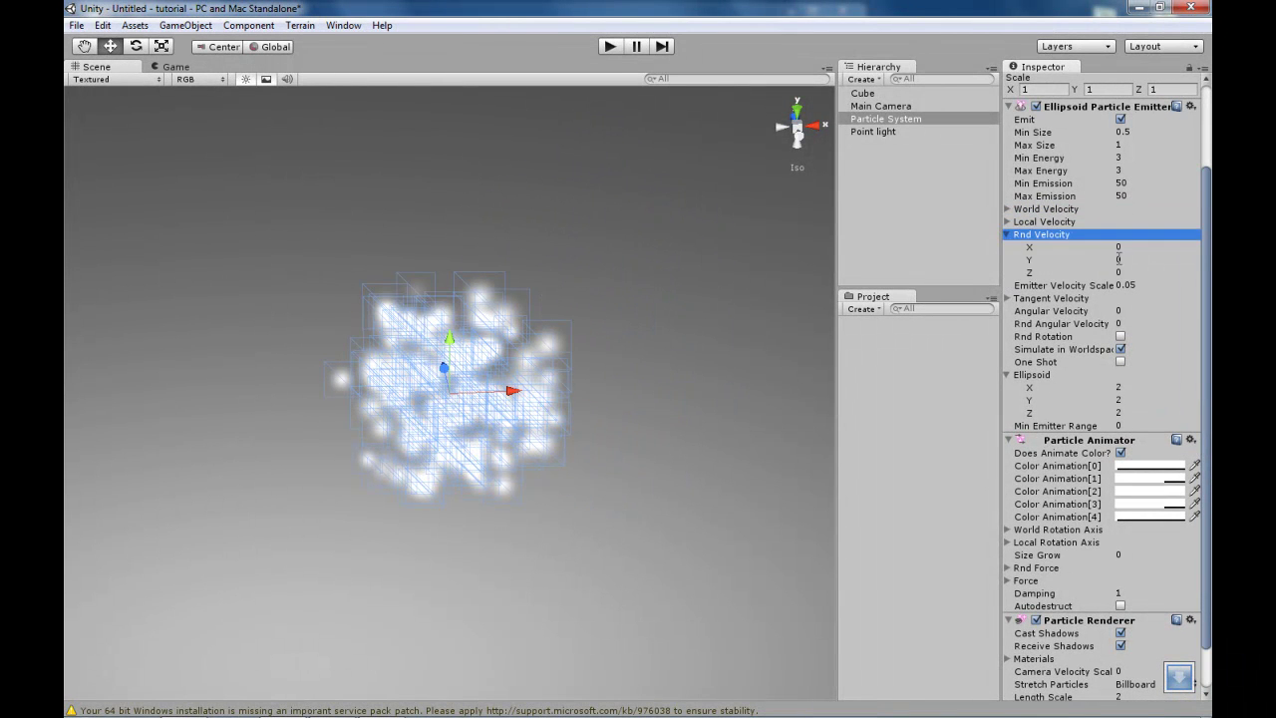
# Enter 3 for Rnd Velocity X, Y and Z and watch the particles scatter.
pyautogui.click(1127, 259)
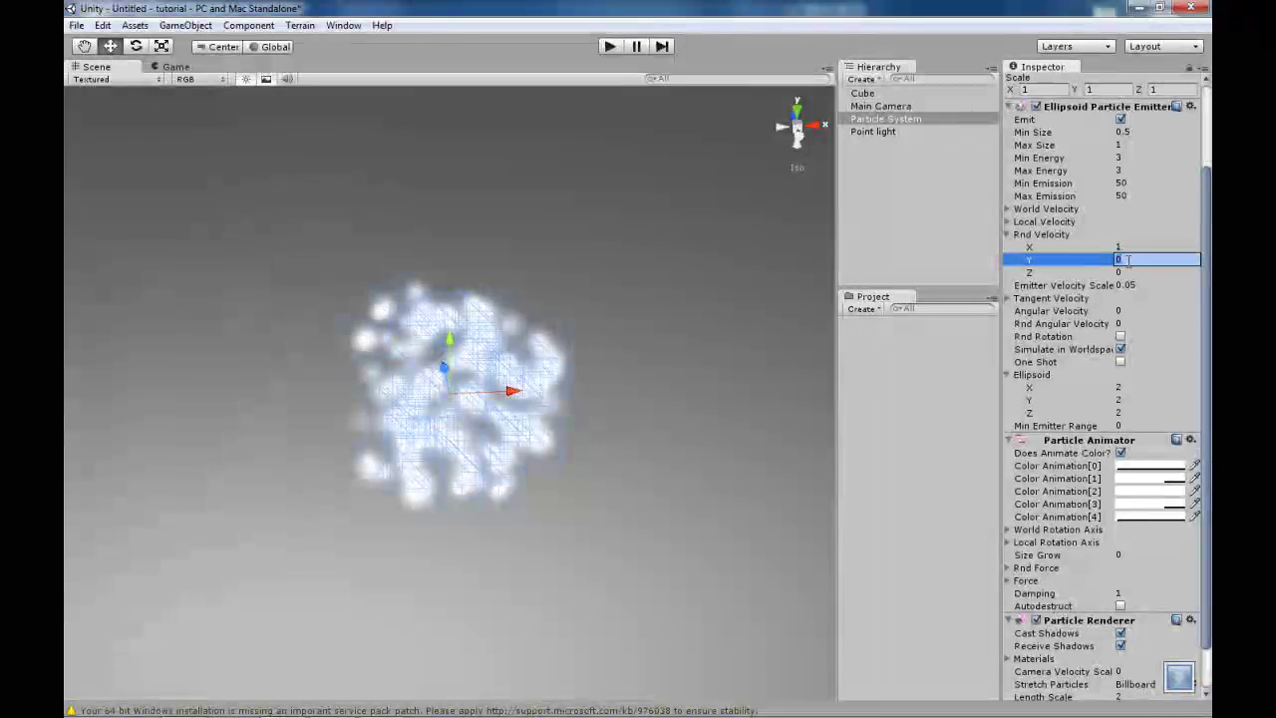
pyautogui.keyDown('alt'); pyautogui.moveTo(684, 319); pyautogui.dragTo(769, 249); pyautogui.keyUp('alt')
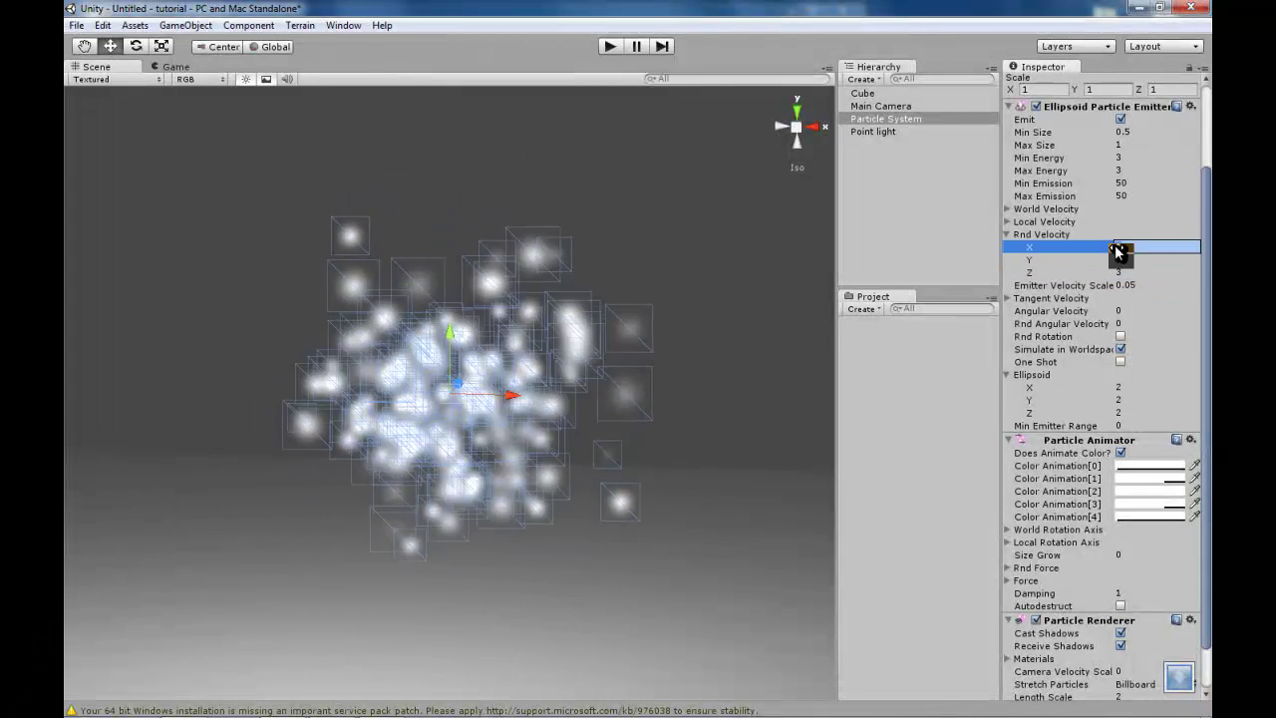
pyautogui.moveTo(1207, 259); pyautogui.dragTo(1204, 342)
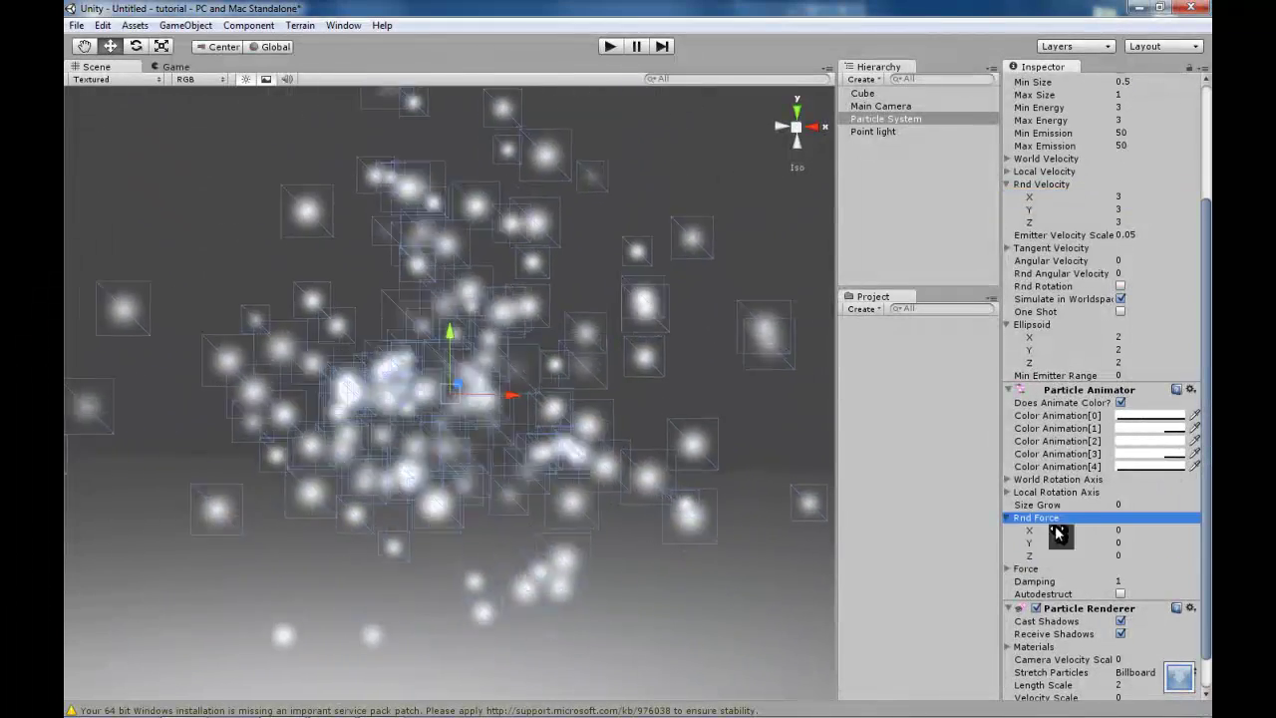
# Collapse the Rnd Force and Local Rotation Axis foldouts, then re-frame the particle cloud.
pyautogui.click(1009, 519)
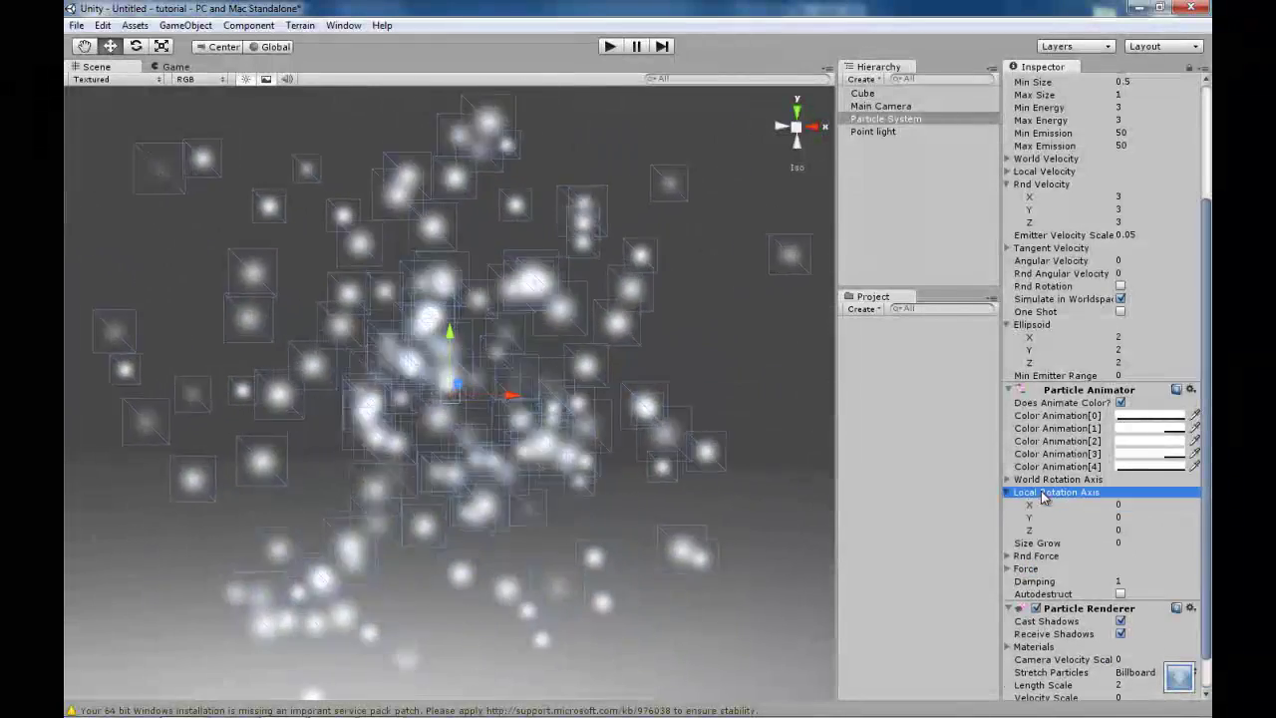
pyautogui.click(1010, 493)
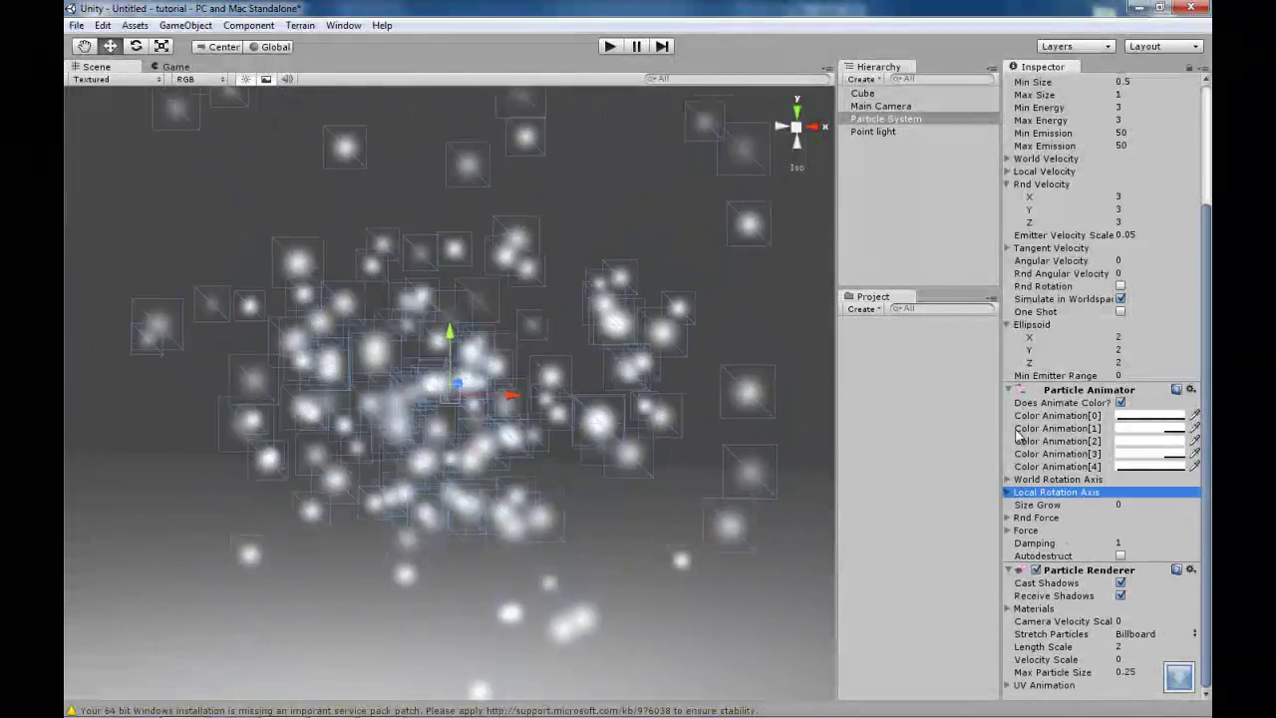
pyautogui.moveTo(708, 275); pyautogui.dragTo(649, 320, button='middle')
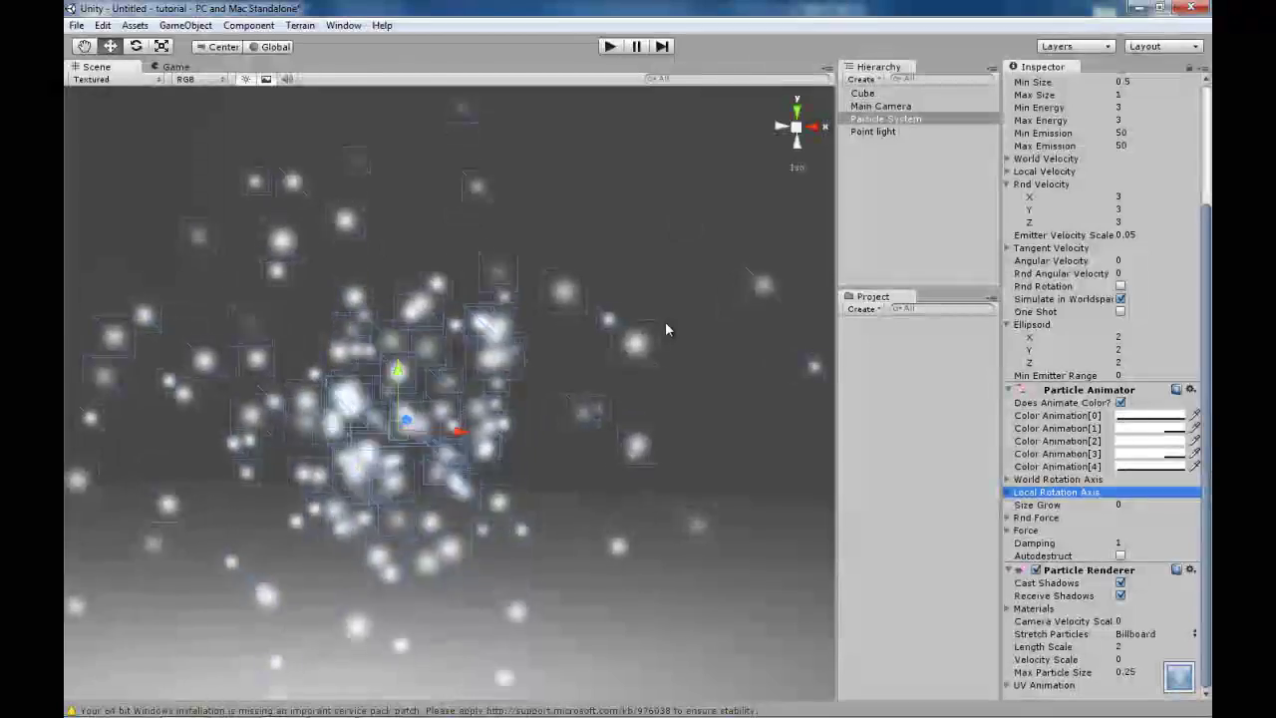
pyautogui.scroll(3, 1206, 275)
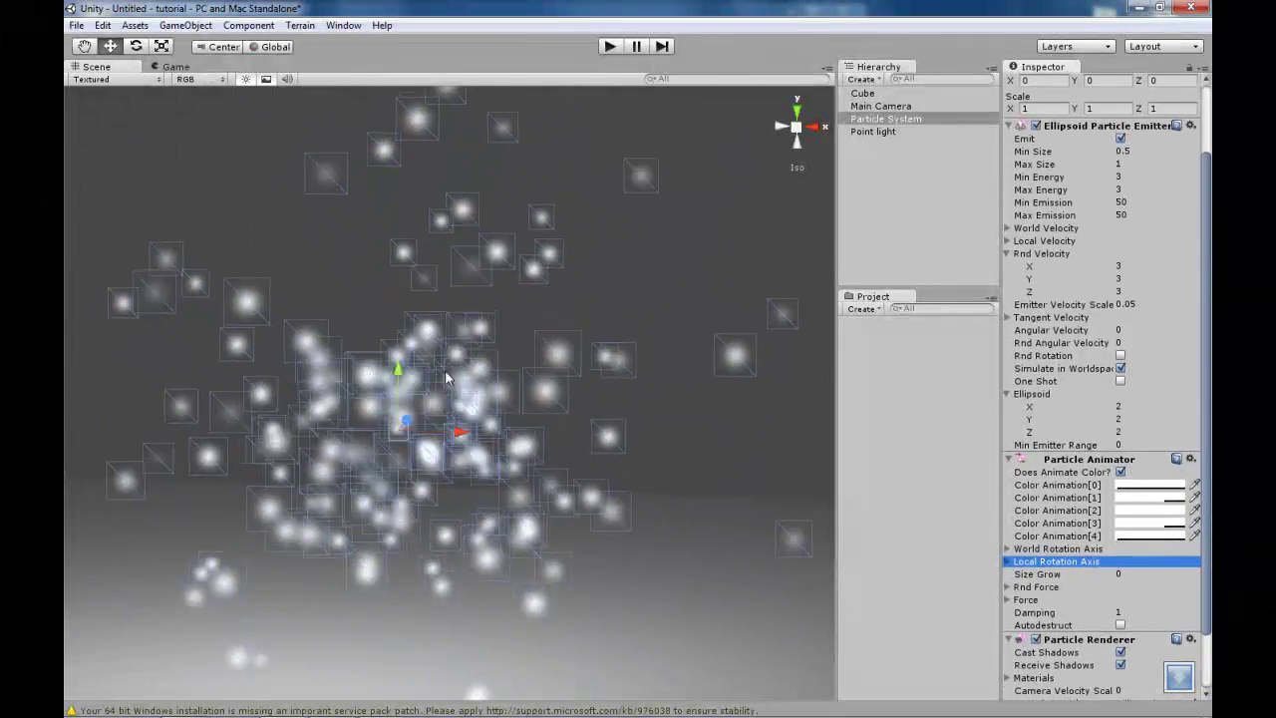
pyautogui.keyDown('alt'); pyautogui.moveTo(446, 378); pyautogui.dragTo(595, 345); pyautogui.keyUp('alt')
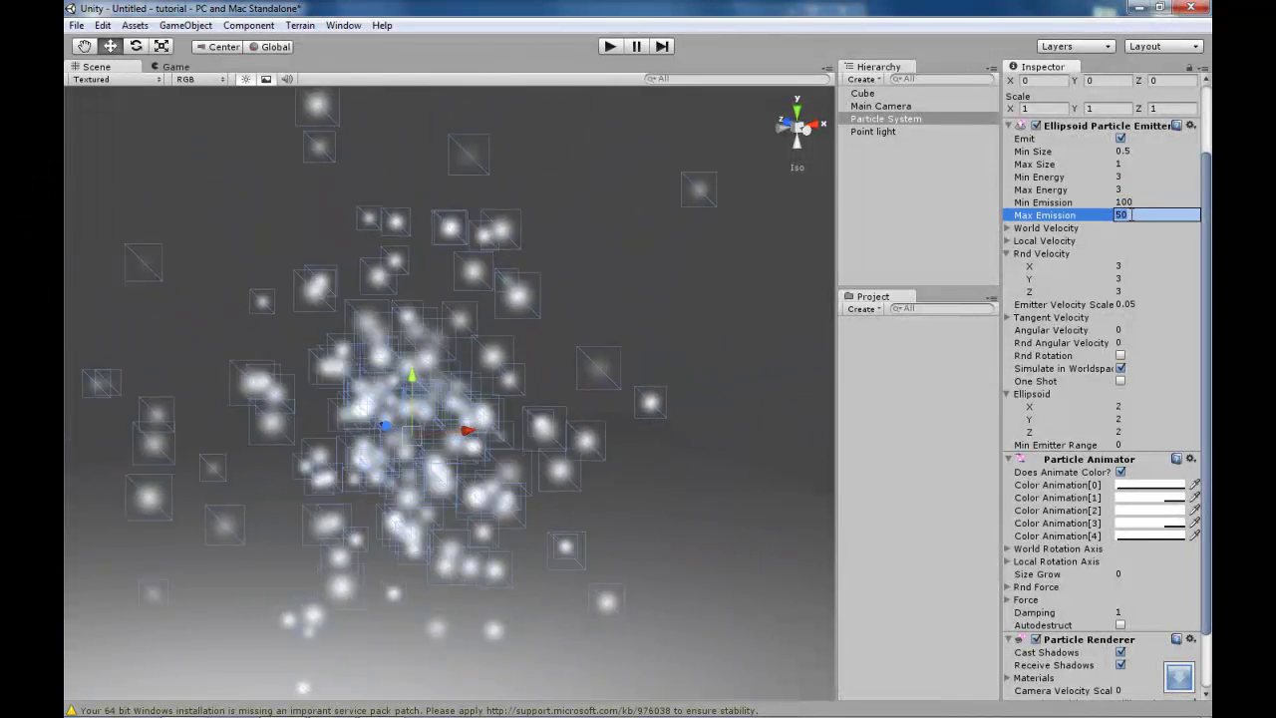
# Raise Max Emission to 300 and orbit around the denser particle cloud.
pyautogui.write('30')
pyautogui.click(633, 349)
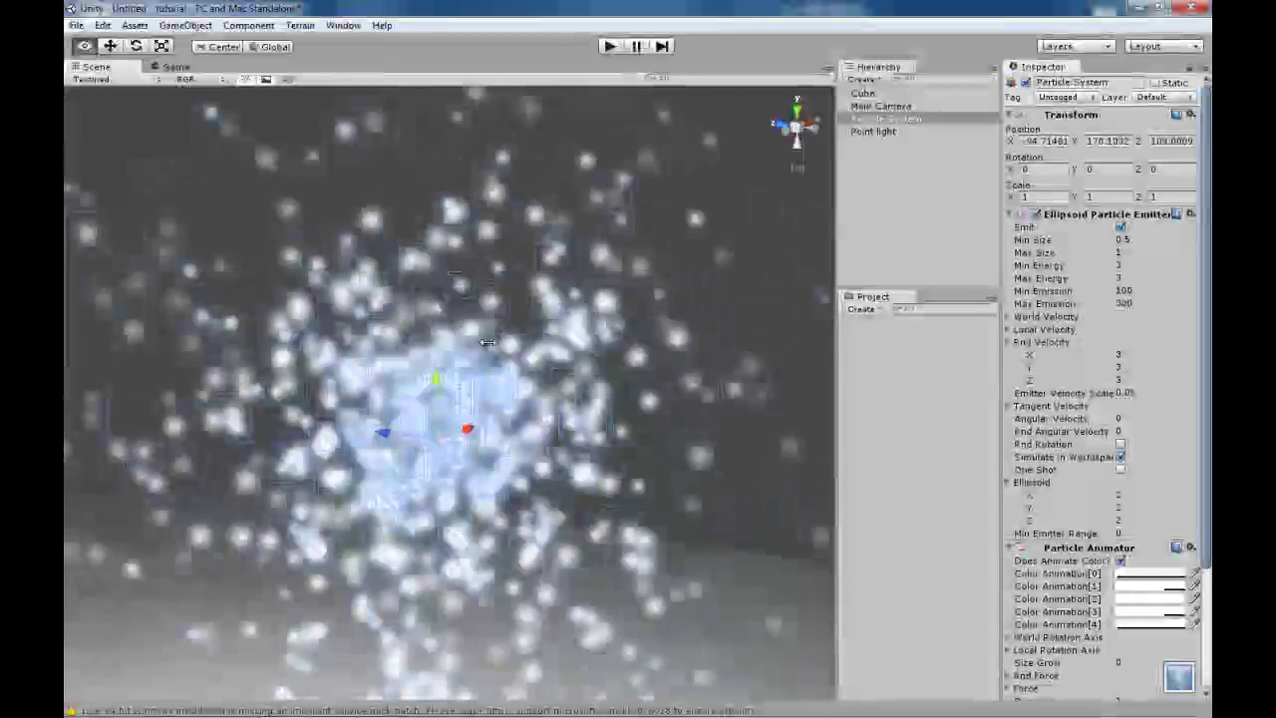
pyautogui.scroll(5, 471, 349)
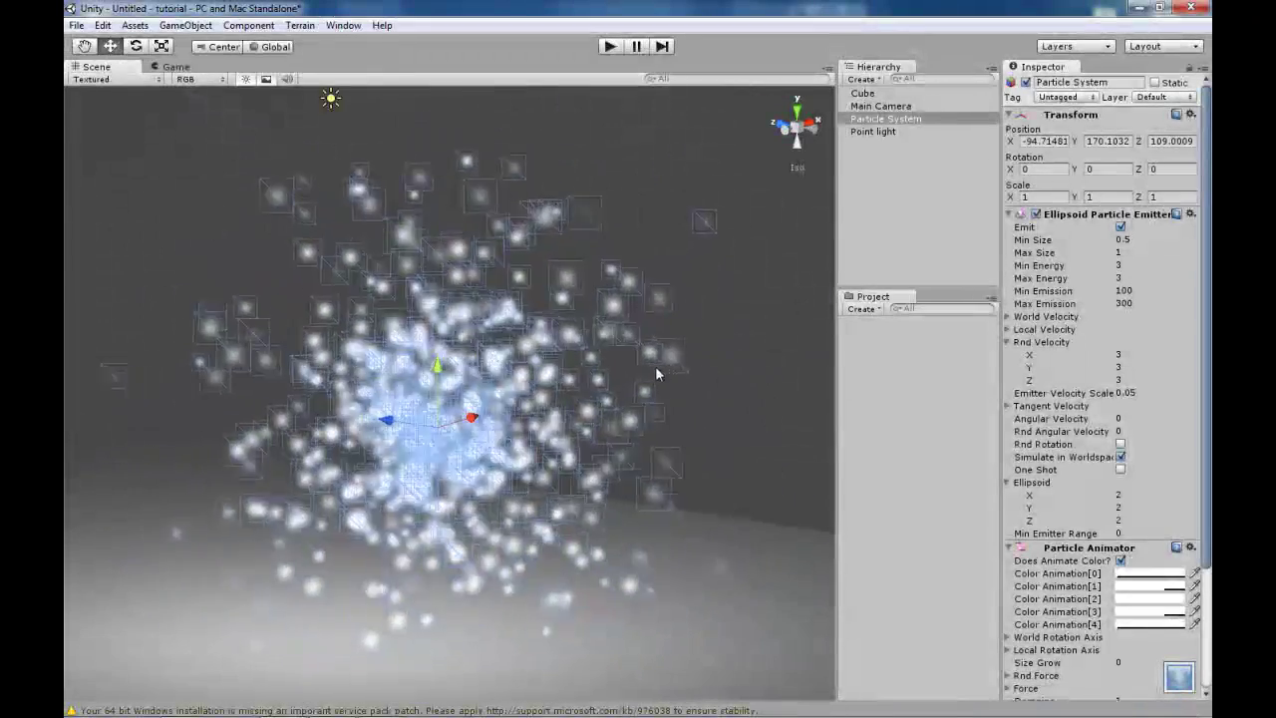
pyautogui.scroll(-1, 609, 354)
pyautogui.keyDown('alt'); pyautogui.moveTo(502, 361); pyautogui.dragTo(566, 389); pyautogui.keyUp('alt')
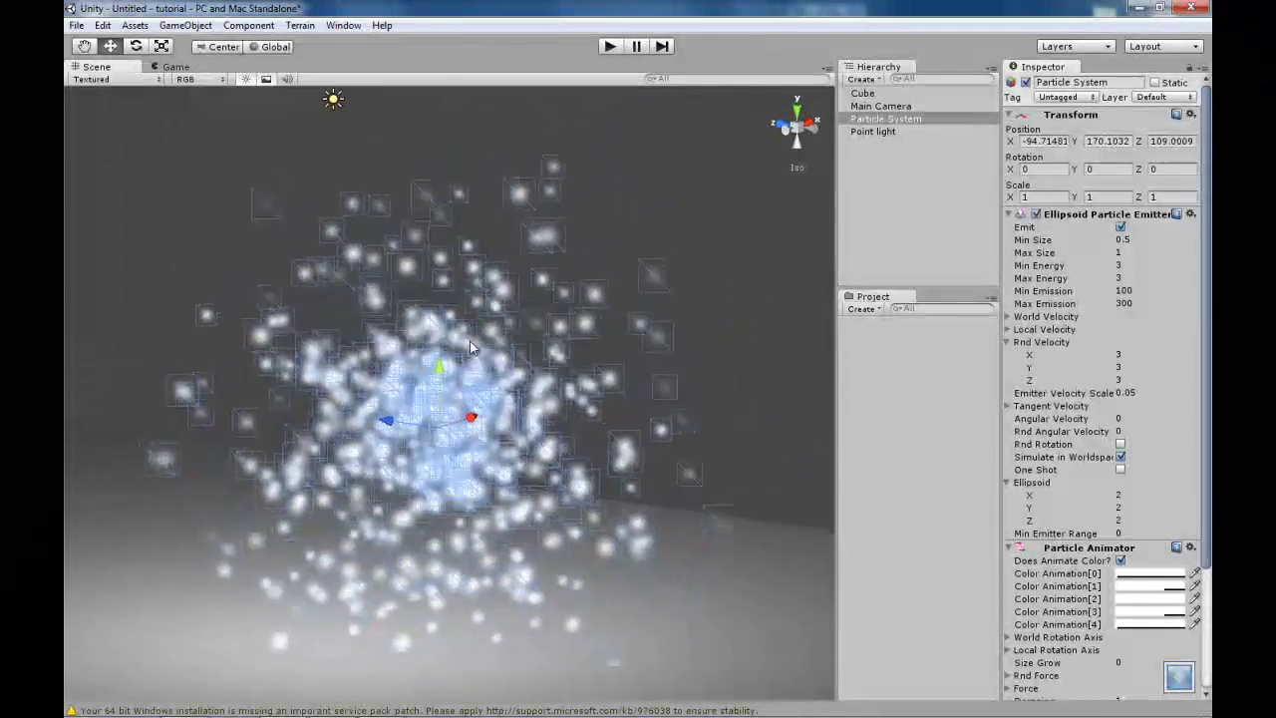
# Set the first Color Animation swatches to red and the next to orange.
pyautogui.scroll(-3, 1181, 521)
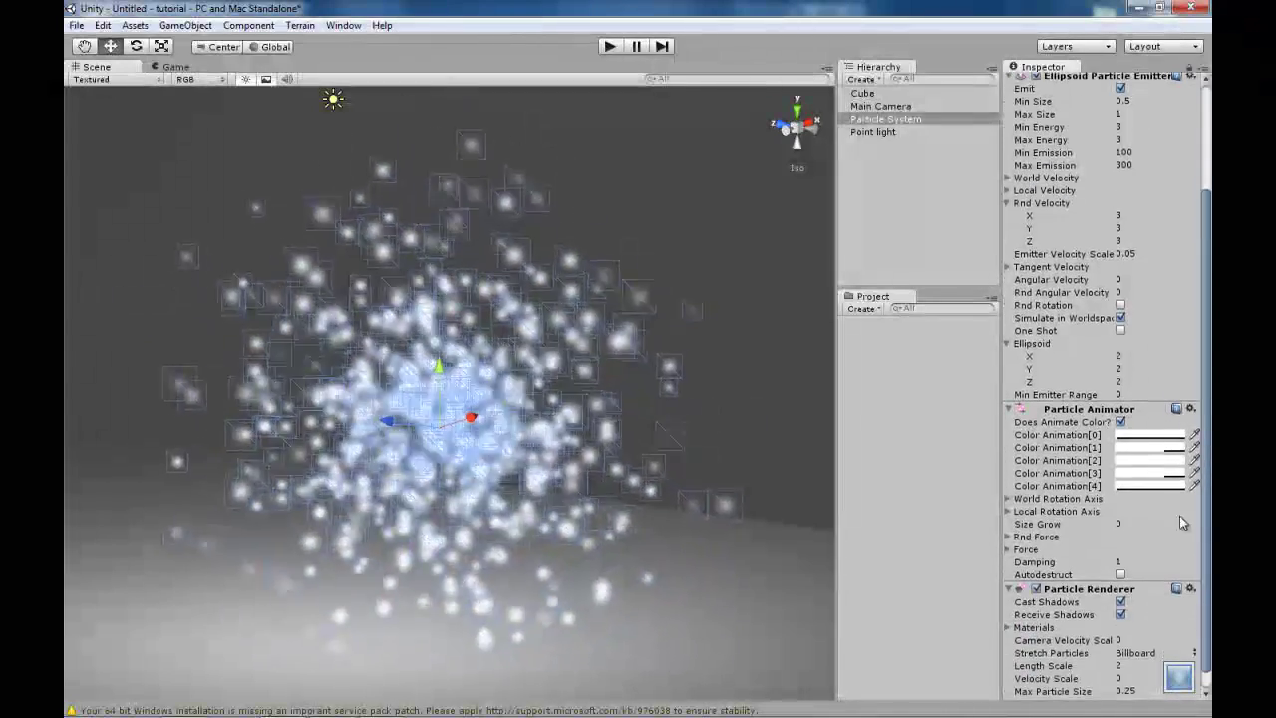
pyautogui.click(1151, 436)
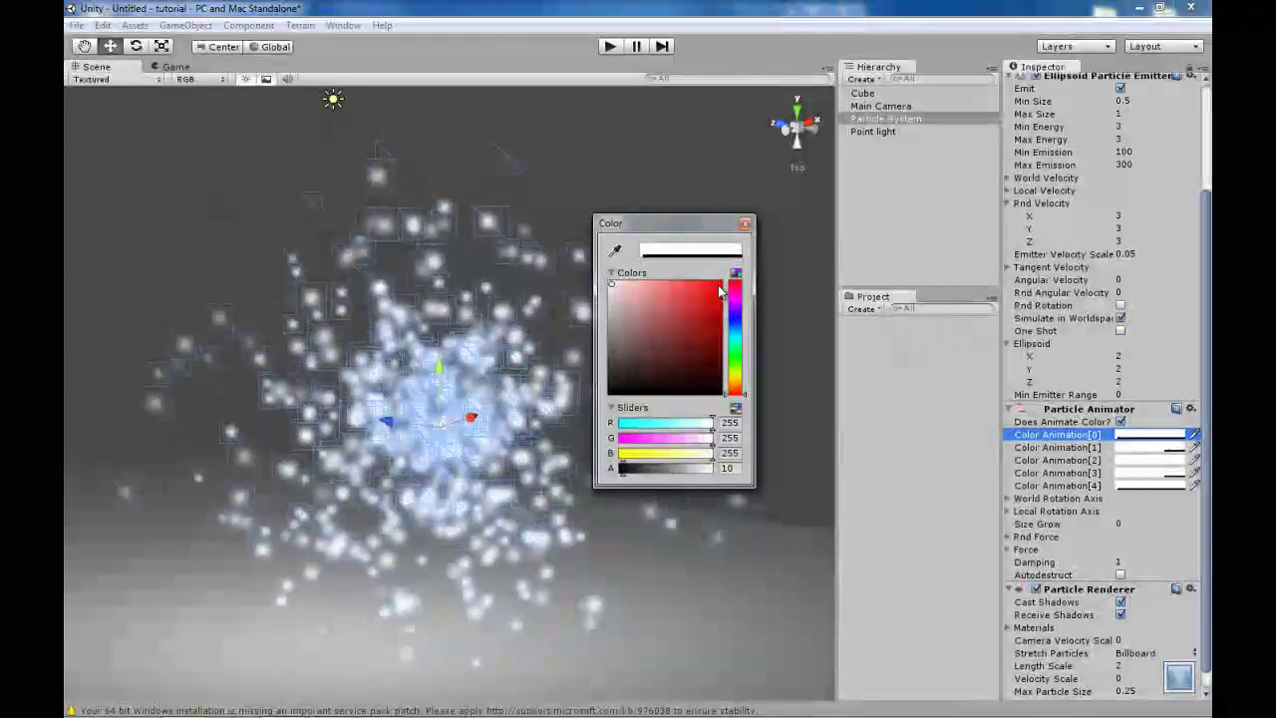
pyautogui.click(745, 223)
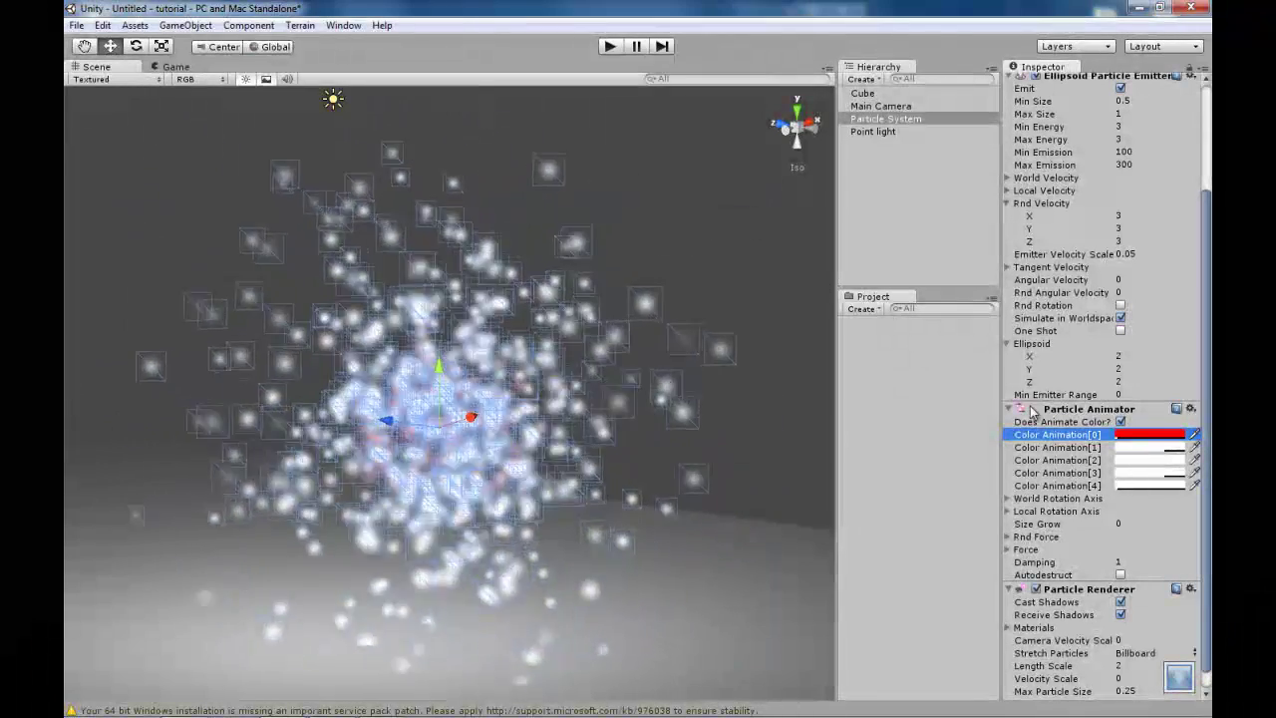
pyautogui.click(1169, 449)
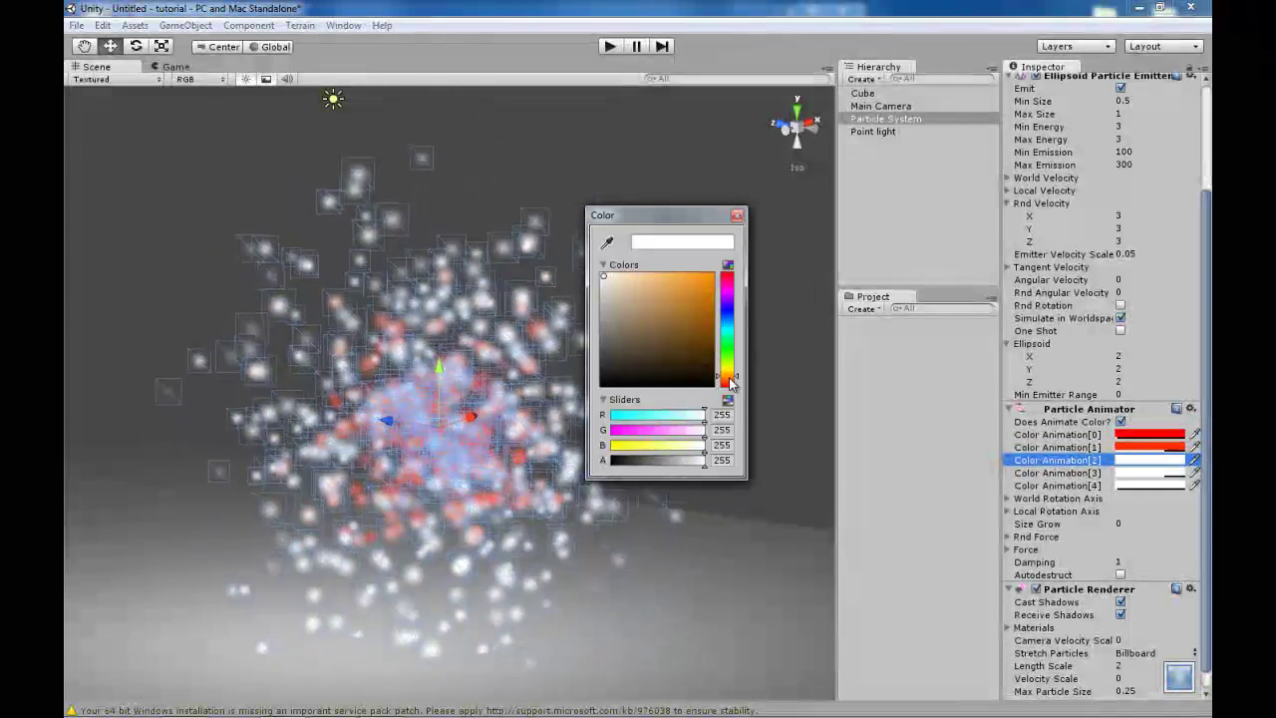
pyautogui.click(711, 275)
pyautogui.click(738, 216)
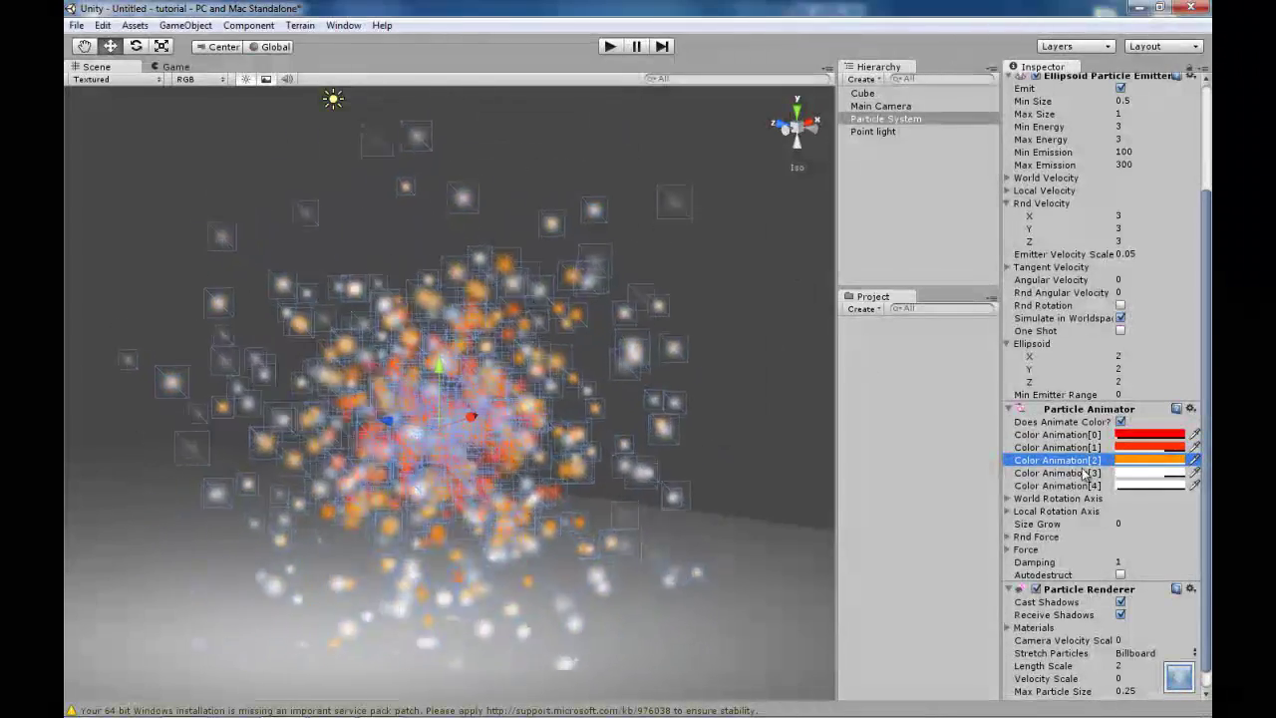
# Set the last two Color Animation swatches to yellow-orange and yellow.
pyautogui.click(1152, 473)
pyautogui.click(727, 375)
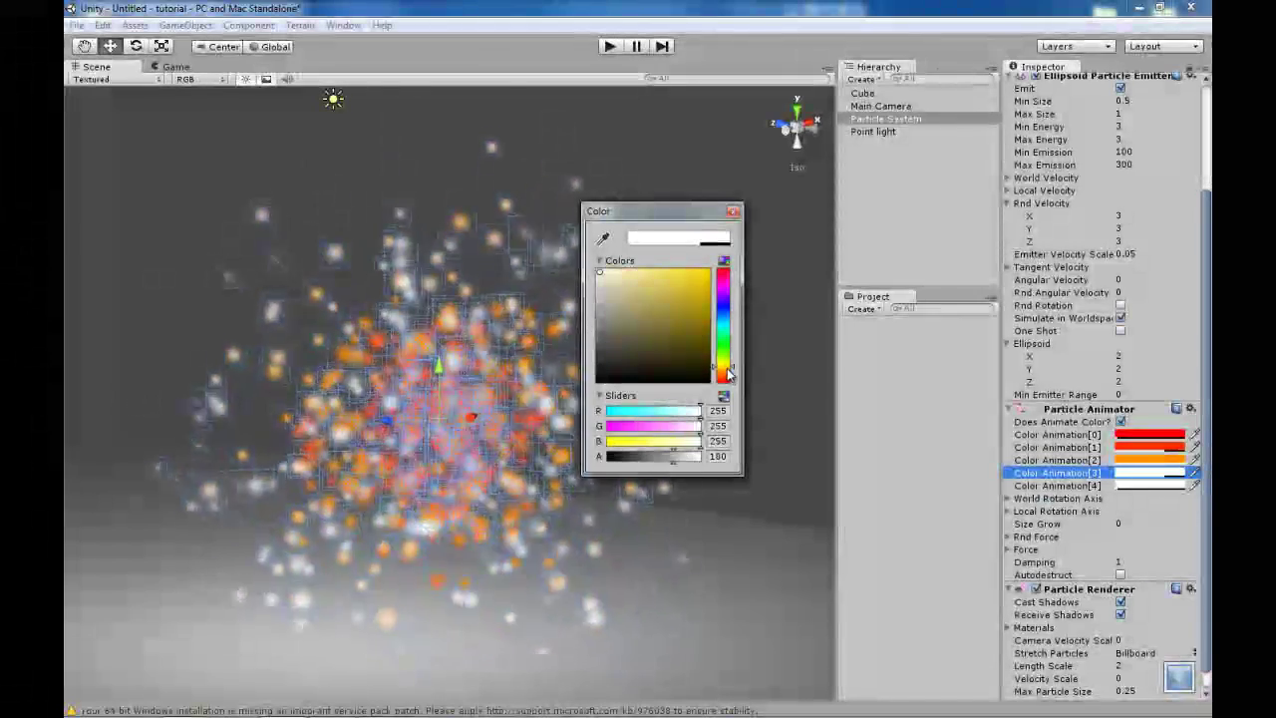
pyautogui.click(705, 277)
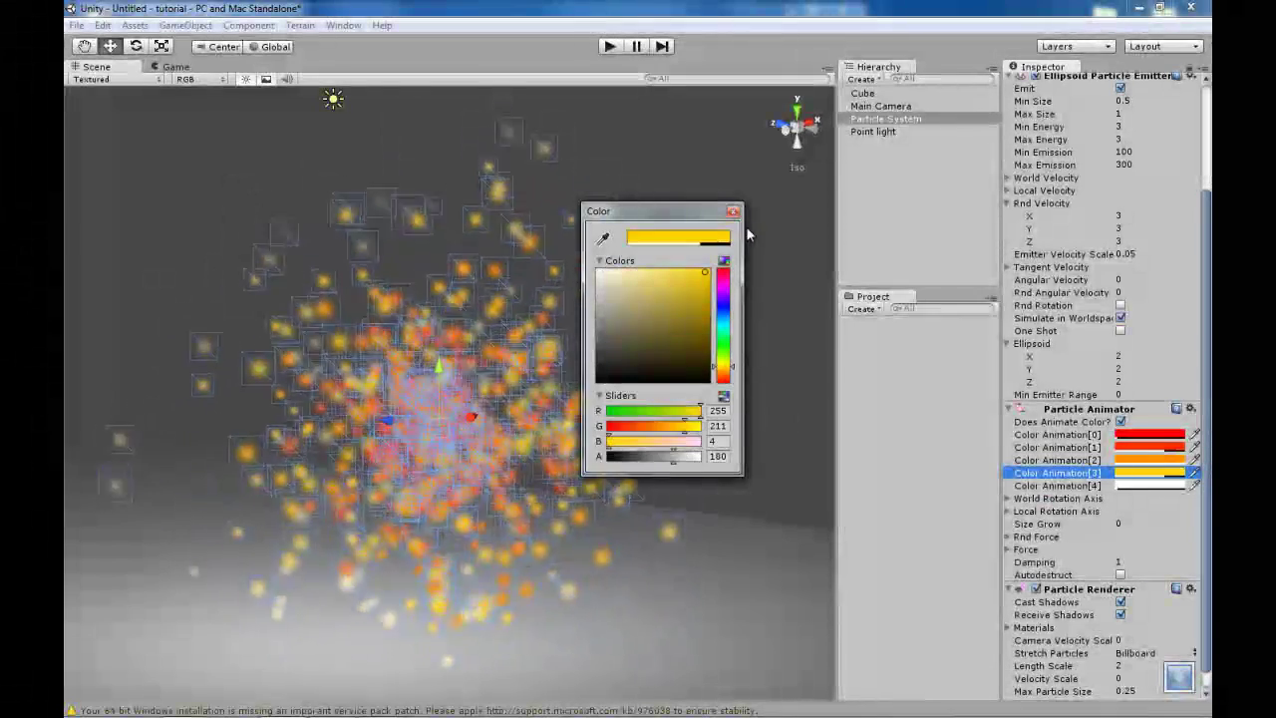
pyautogui.click(732, 212)
pyautogui.click(1152, 486)
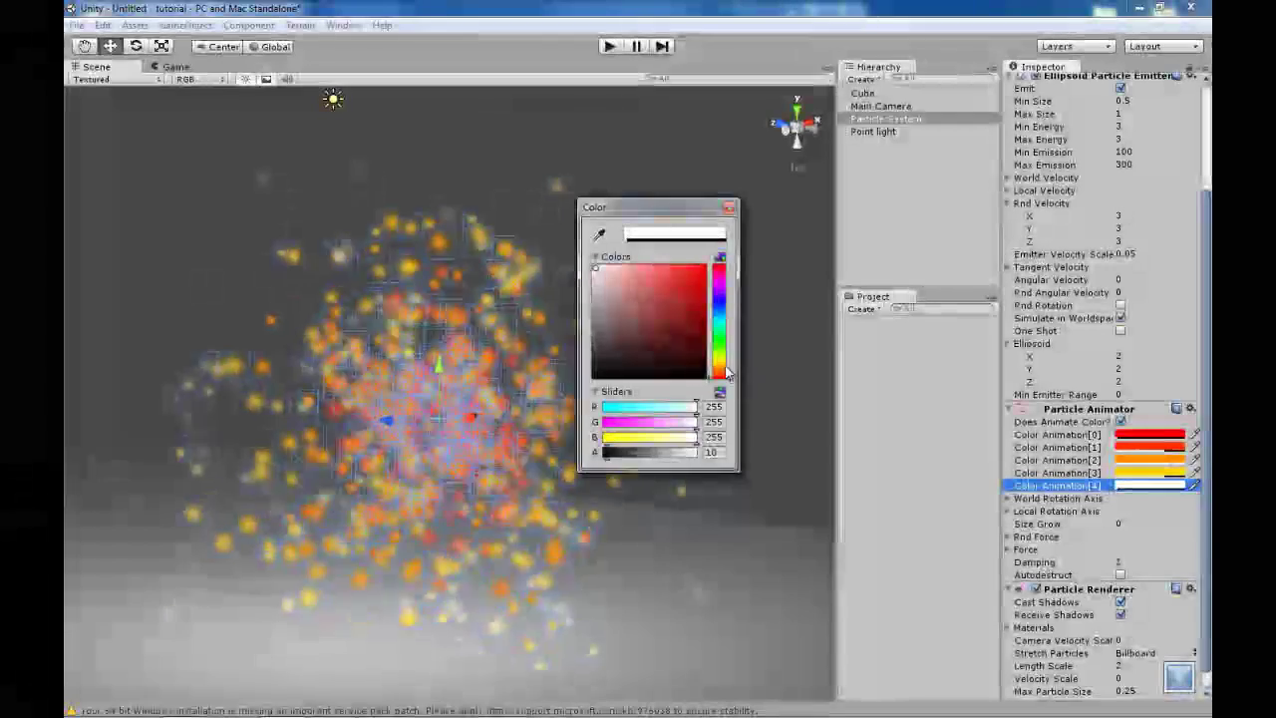
pyautogui.click(719, 361)
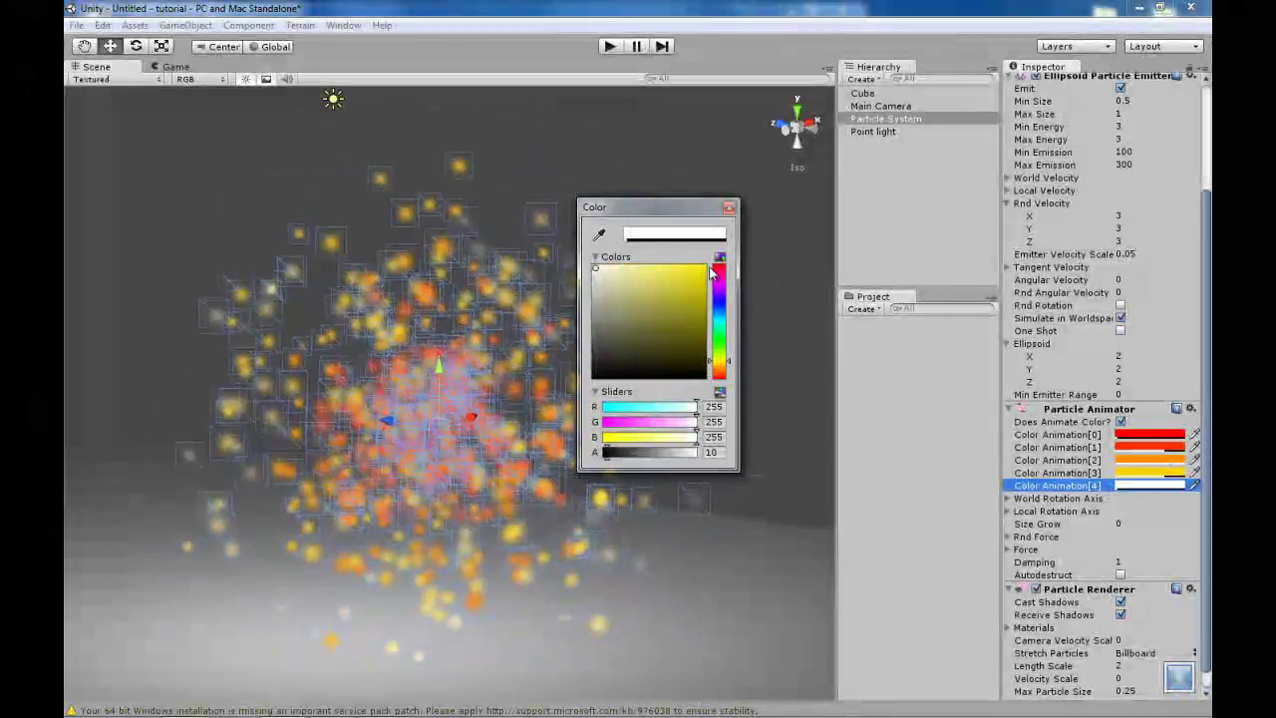
pyautogui.click(697, 271)
pyautogui.click(728, 207)
pyautogui.keyDown('alt'); pyautogui.moveTo(563, 308); pyautogui.dragTo(299, 339); pyautogui.keyUp('alt')
# Shift Color Animation[2] and [3] to bright yellow, then reselect the Particle System.
pyautogui.click(324, 379)
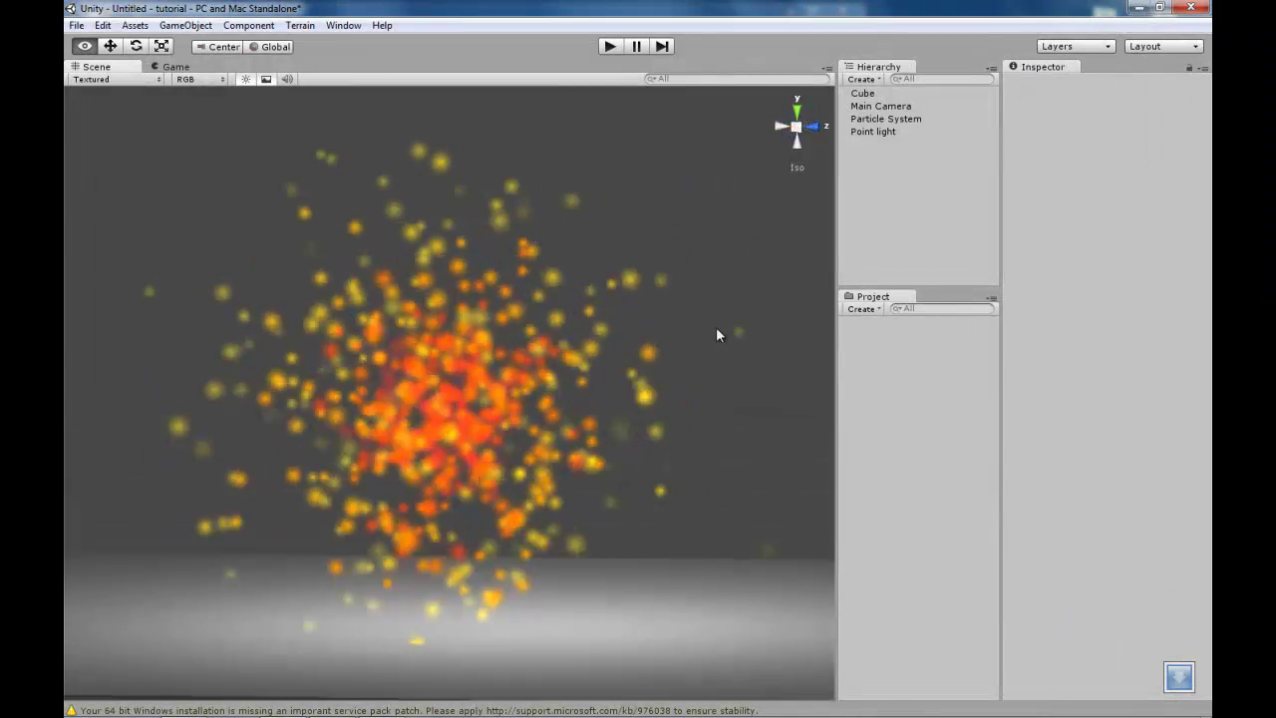
pyautogui.keyDown('alt'); pyautogui.moveTo(716, 327); pyautogui.dragTo(356, 357); pyautogui.keyUp('alt')
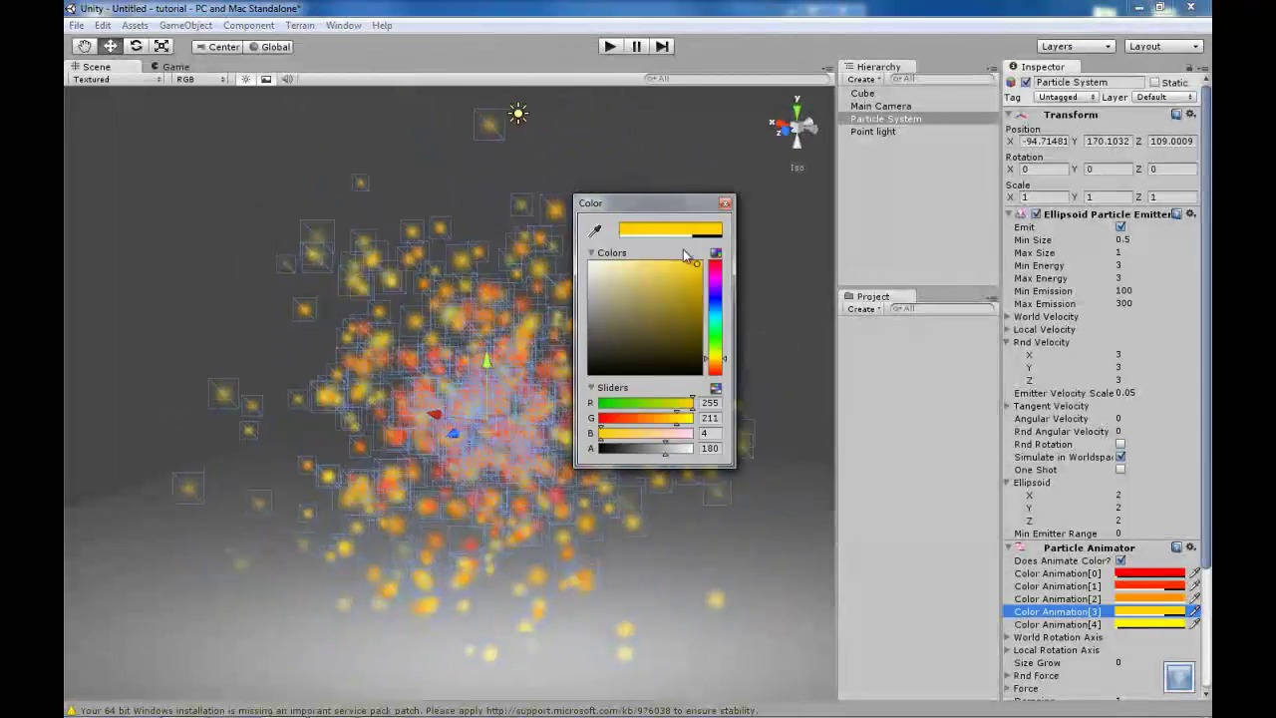
pyautogui.click(715, 359)
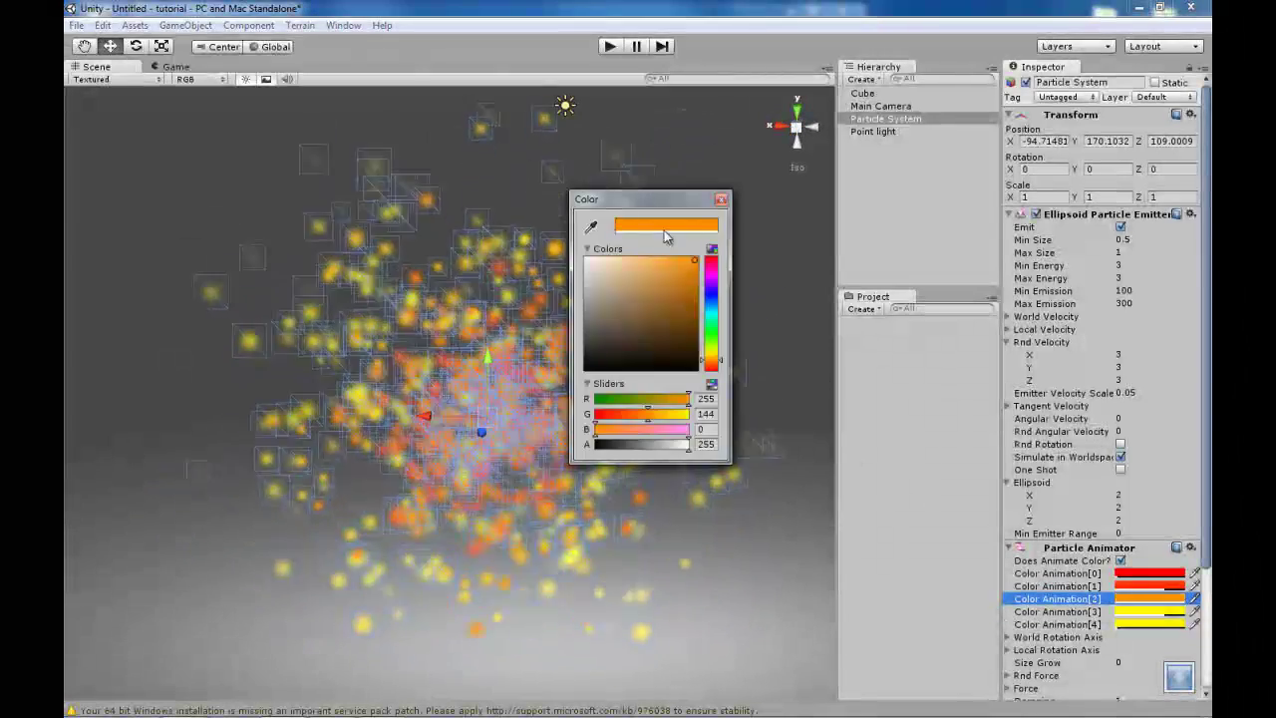
pyautogui.click(711, 354)
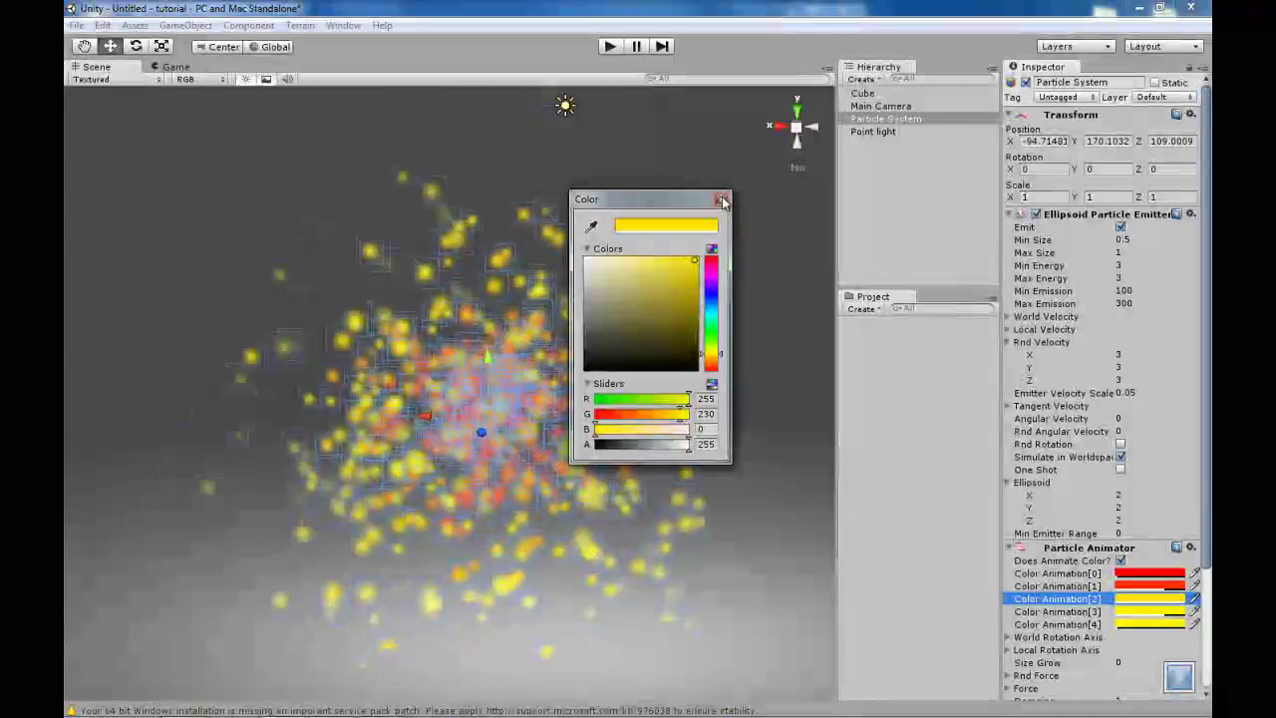
pyautogui.click(725, 204)
pyautogui.keyDown('alt'); pyautogui.moveTo(558, 259); pyautogui.dragTo(635, 175); pyautogui.keyUp('alt')
pyautogui.click(282, 203)
pyautogui.click(890, 120)
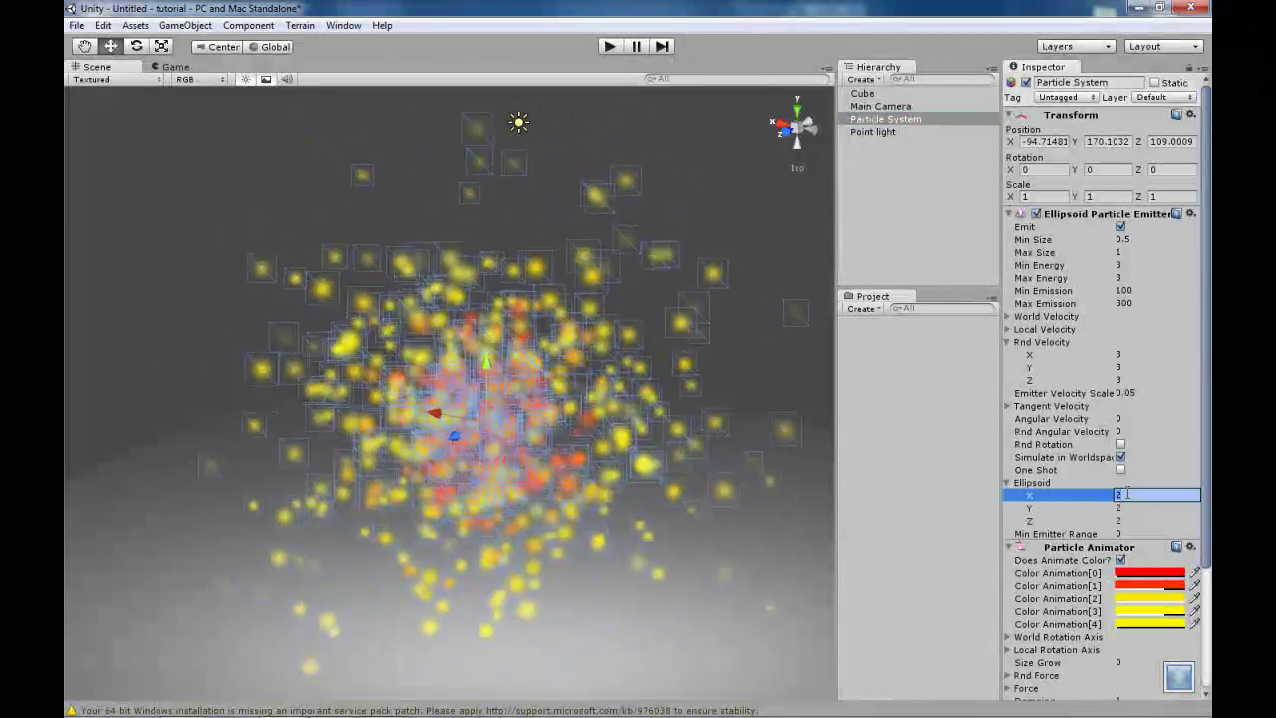
# Shrink the Ellipsoid to 0.1 on X, Y and Z and orbit to inspect the burst.
pyautogui.write('0.1')
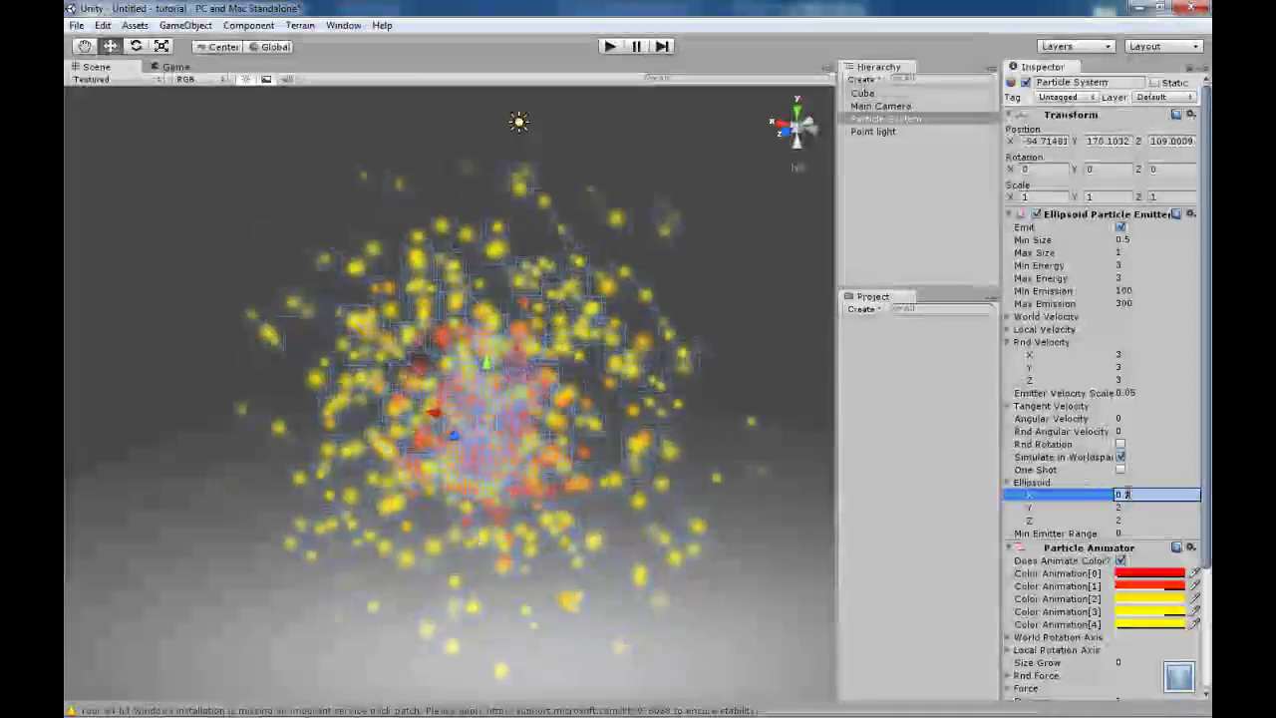
pyautogui.click(1127, 509)
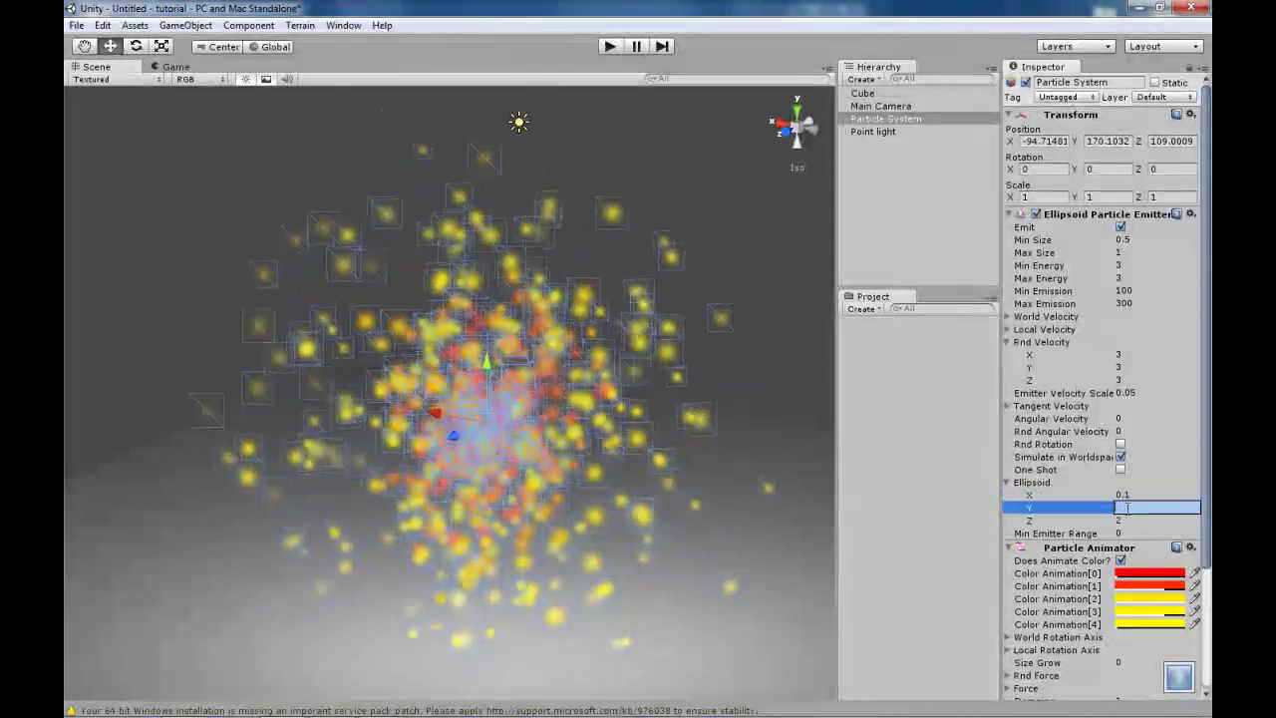
pyautogui.write('0.1')
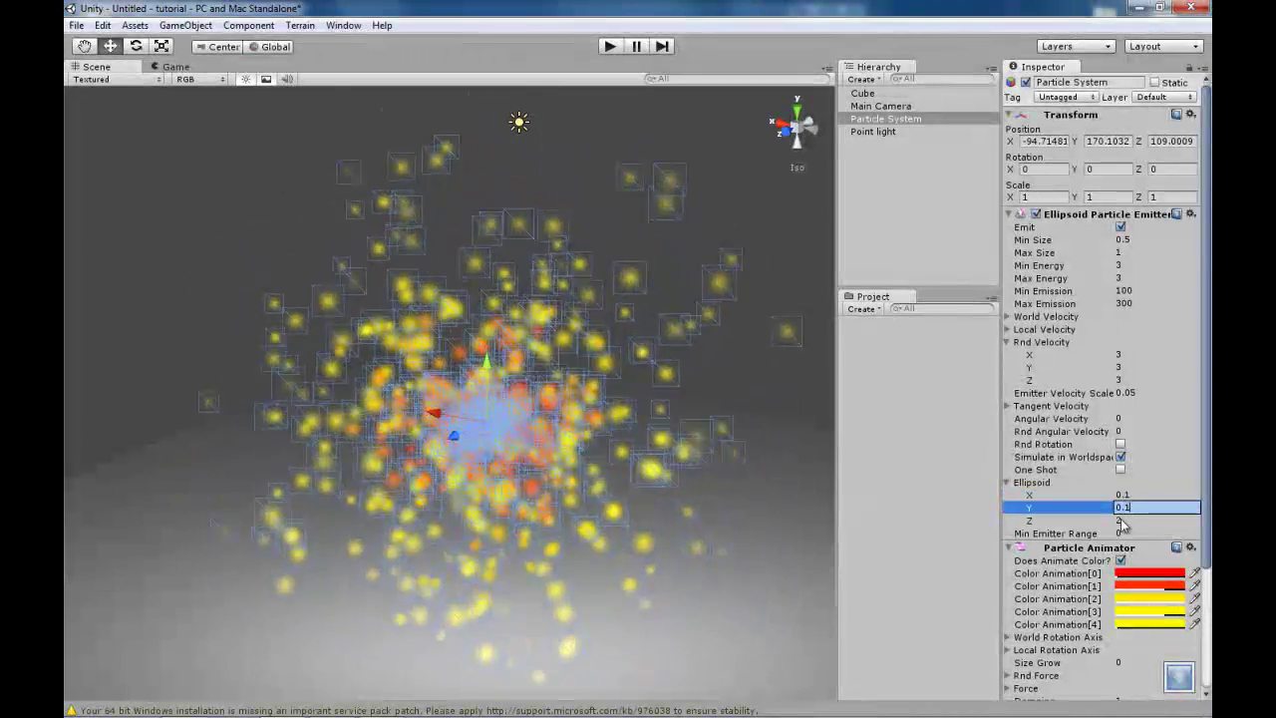
pyautogui.click(1118, 519)
pyautogui.write('0.1')
pyautogui.press('Return')
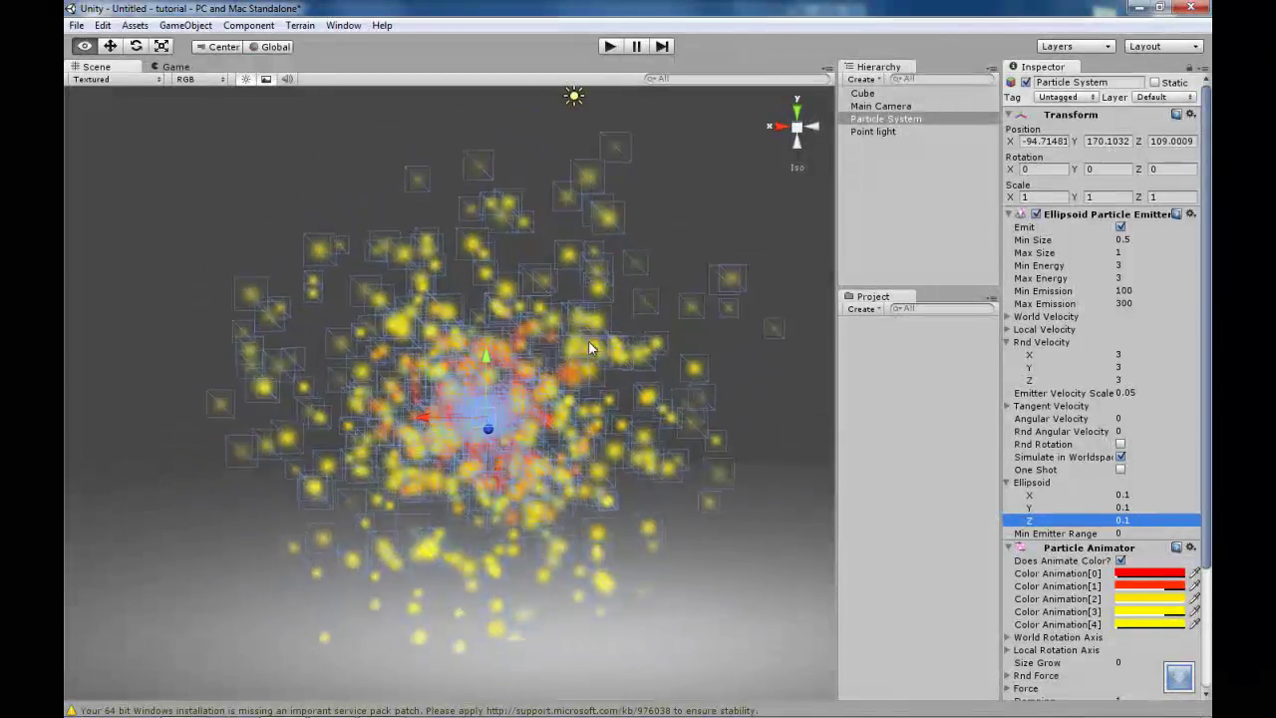
pyautogui.keyDown('alt'); pyautogui.moveTo(588, 345); pyautogui.dragTo(526, 351); pyautogui.keyUp('alt')
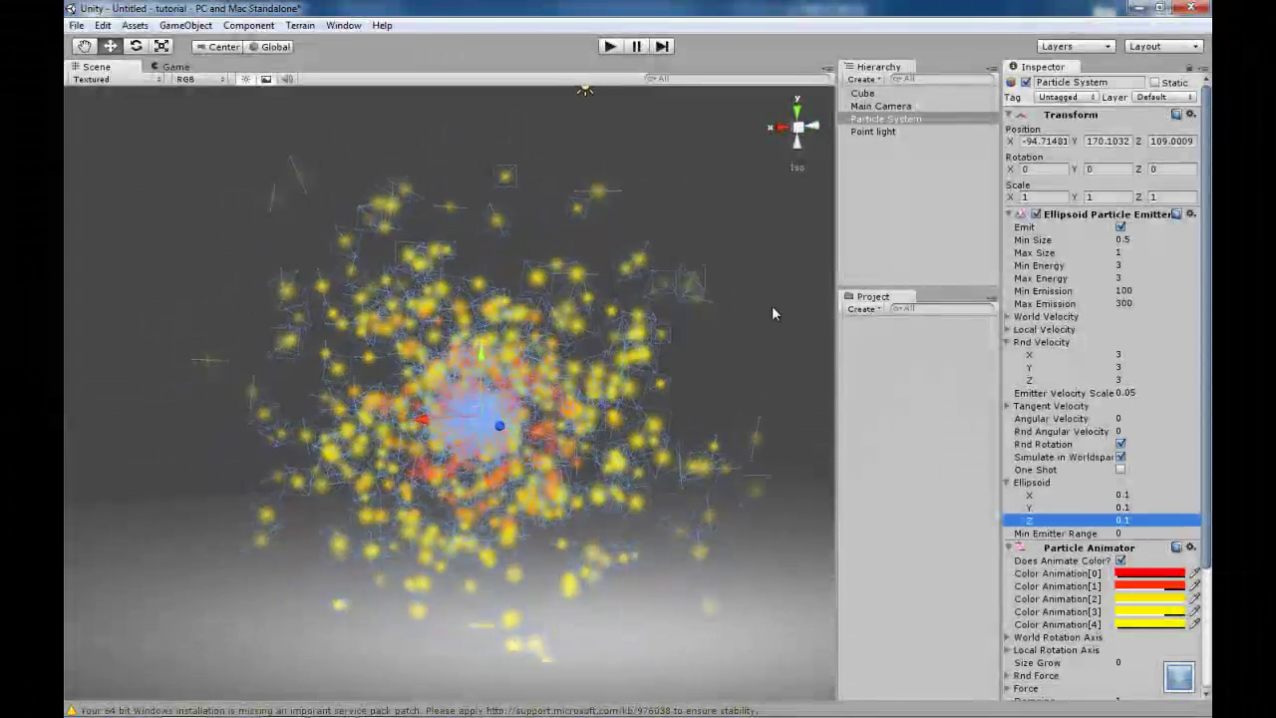
# Select the Ellipsoid Particle Emitter's Max Energy field to edit its value.
pyautogui.click(1124, 265)
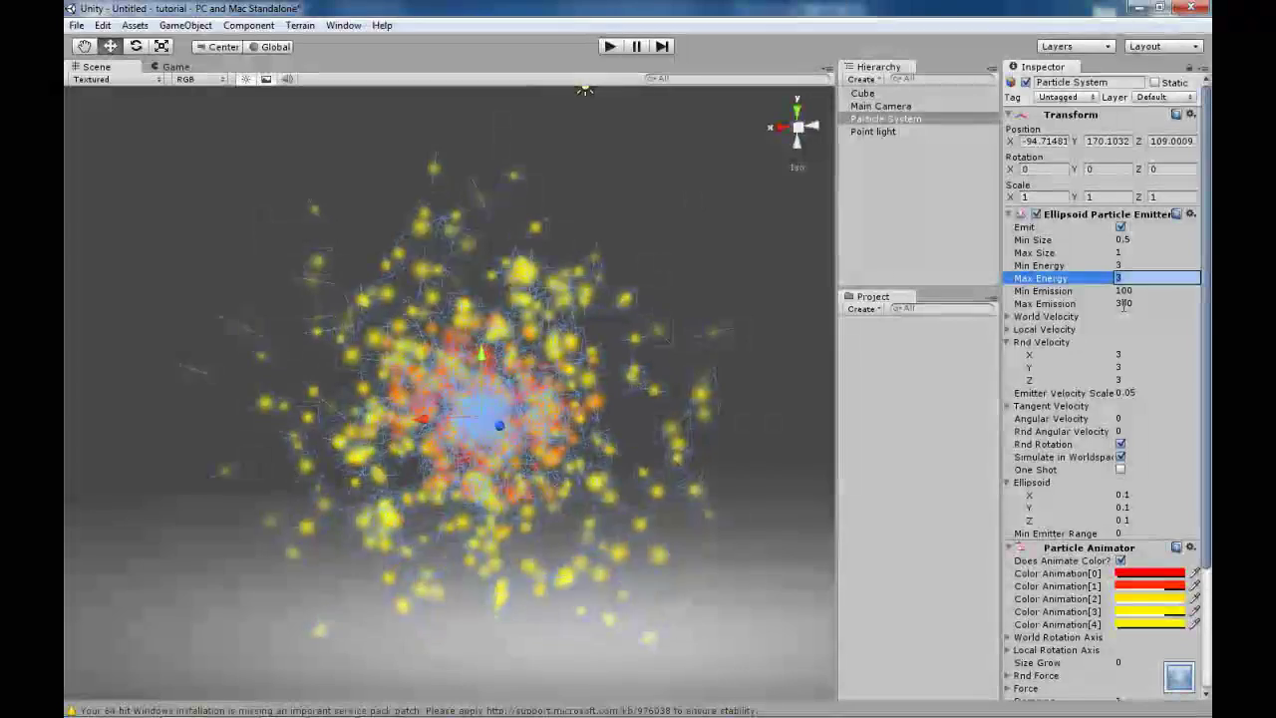
# Set Energy to 0.5–0.8 and Emission to 400–500, then orbit to view the thinner burst.
pyautogui.write('0.1')
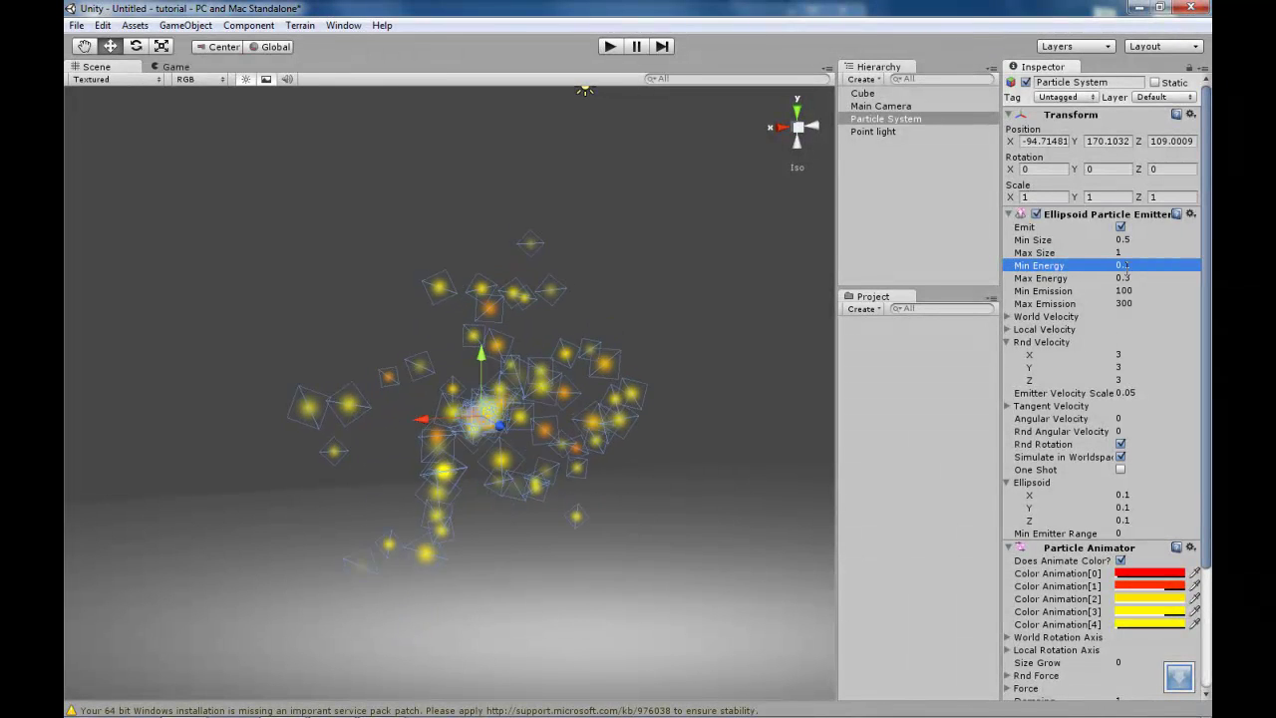
pyautogui.moveTo(544, 396)
pyautogui.keyDown('alt'); pyautogui.mouseDown()
pyautogui.moveTo(674, 371)
pyautogui.moveTo(554, 449)
pyautogui.moveTo(476, 428)
pyautogui.moveTo(647, 392)
pyautogui.moveTo(599, 333)
pyautogui.moveTo(477, 459)
pyautogui.moveTo(539, 428)
pyautogui.mouseUp(); pyautogui.keyUp('alt')
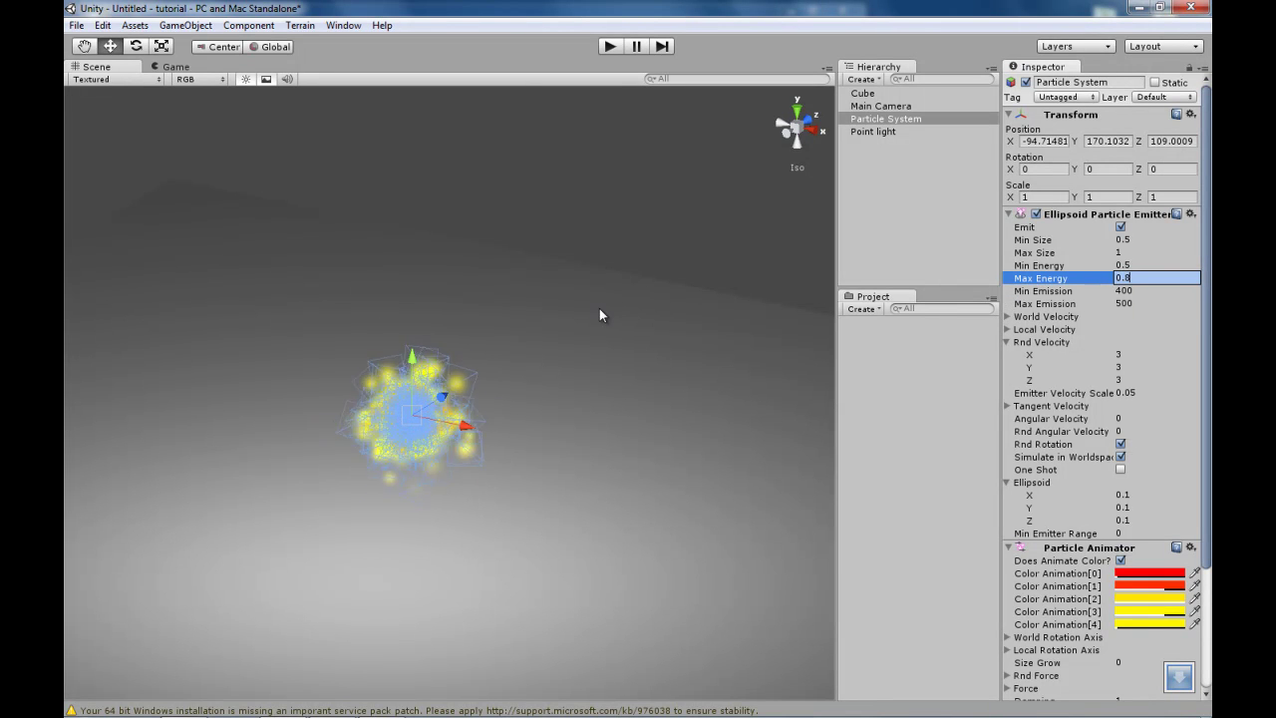
# Reselect the Particle System and raise the emitter's Max Emission to 800.
pyautogui.click(546, 271)
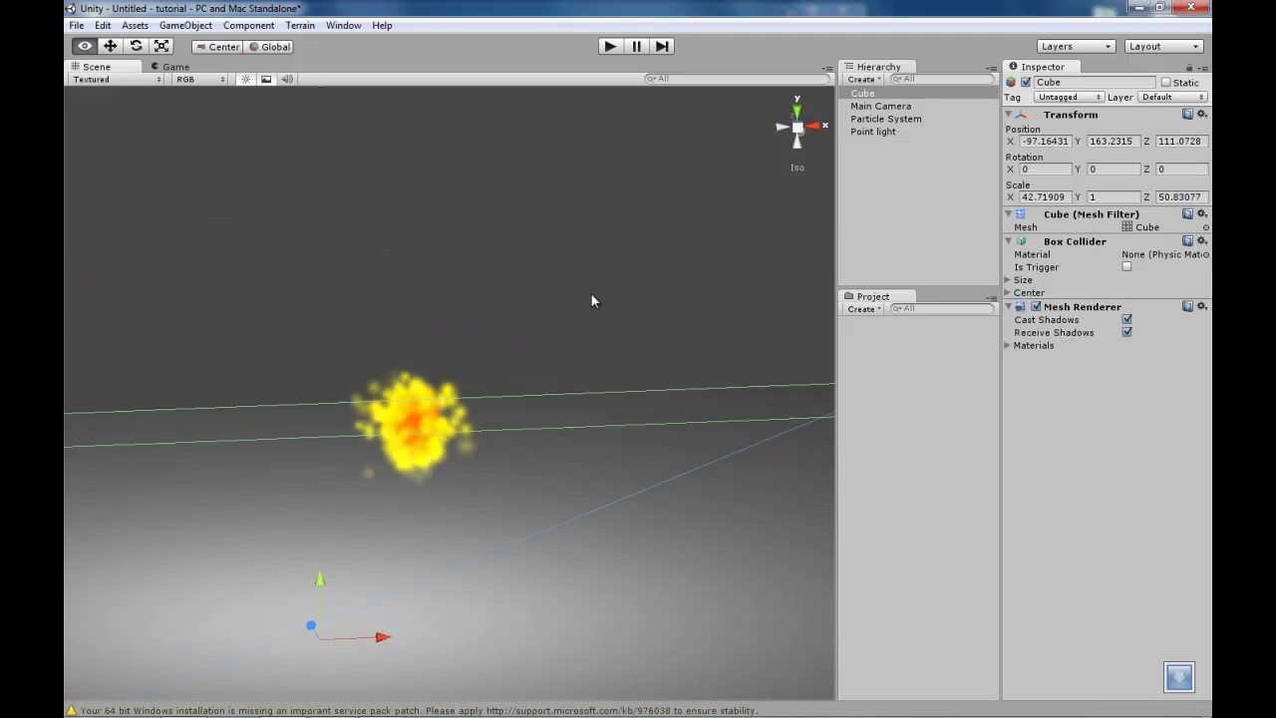
pyautogui.keyDown('alt'); pyautogui.moveTo(592, 300); pyautogui.dragTo(938, 286); pyautogui.keyUp('alt')
pyautogui.click(892, 120)
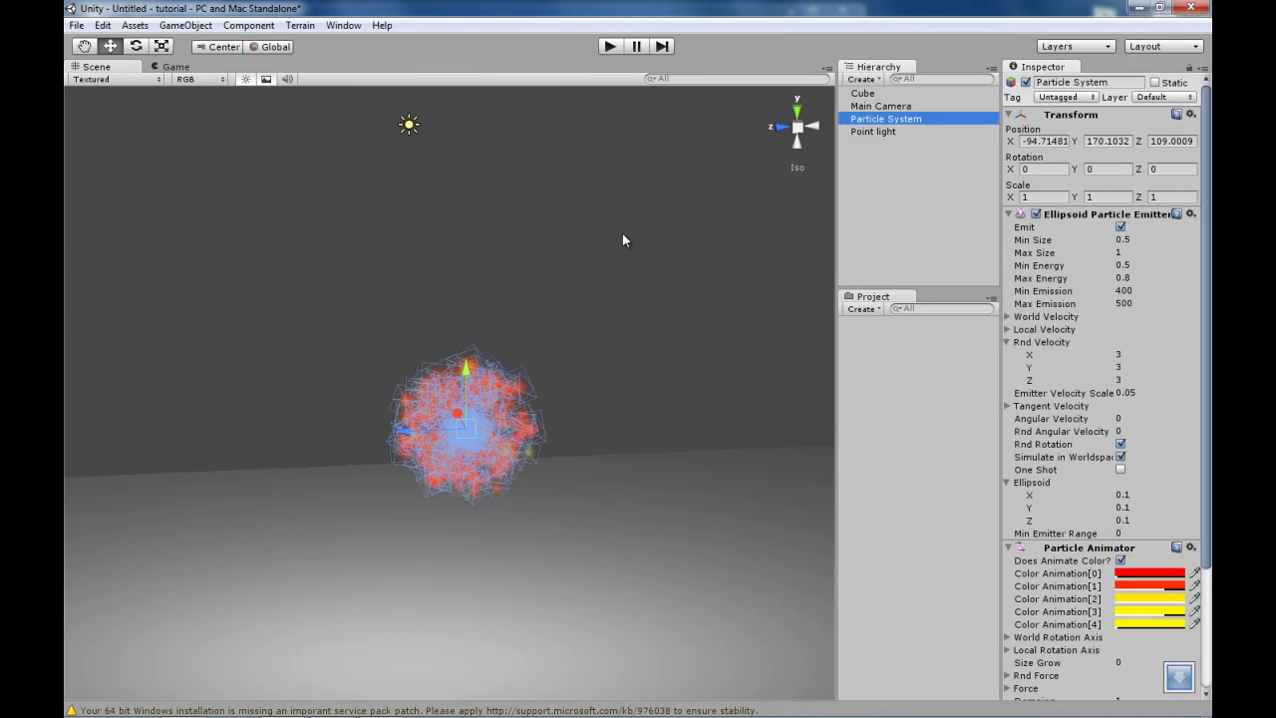
pyautogui.keyDown('alt'); pyautogui.moveTo(622, 233); pyautogui.dragTo(641, 292); pyautogui.keyUp('alt')
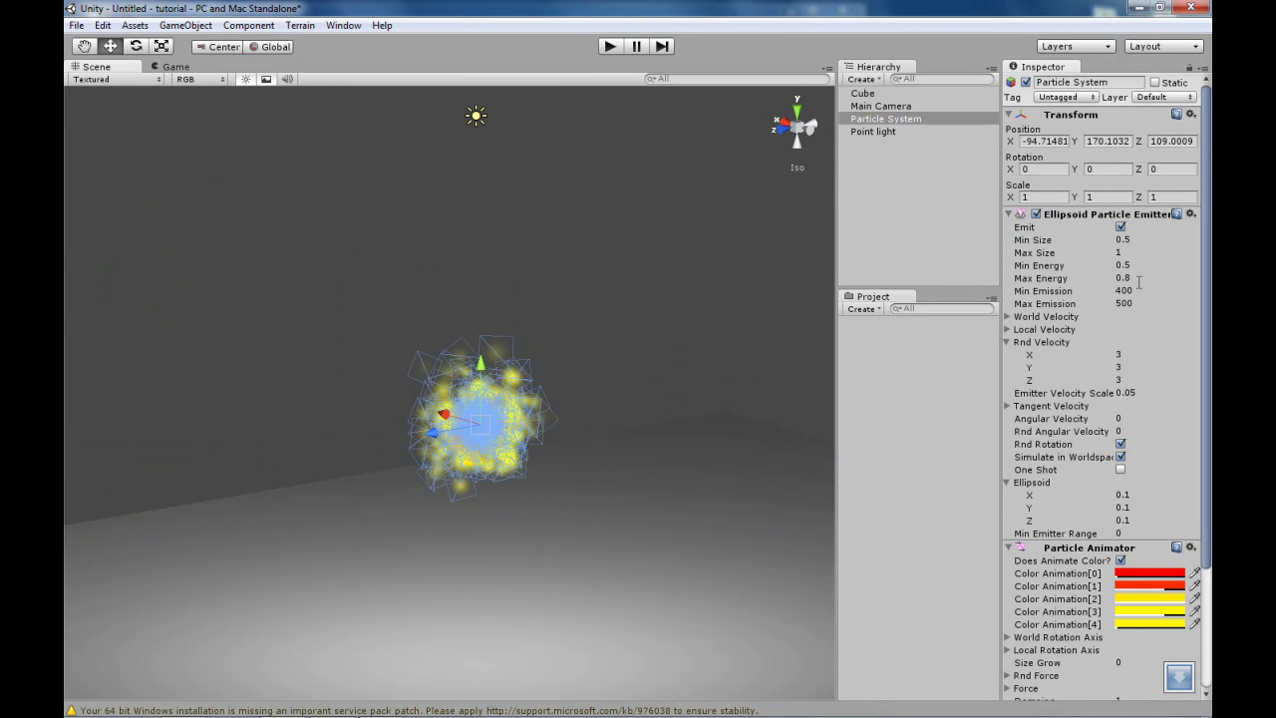
pyautogui.click(1118, 303)
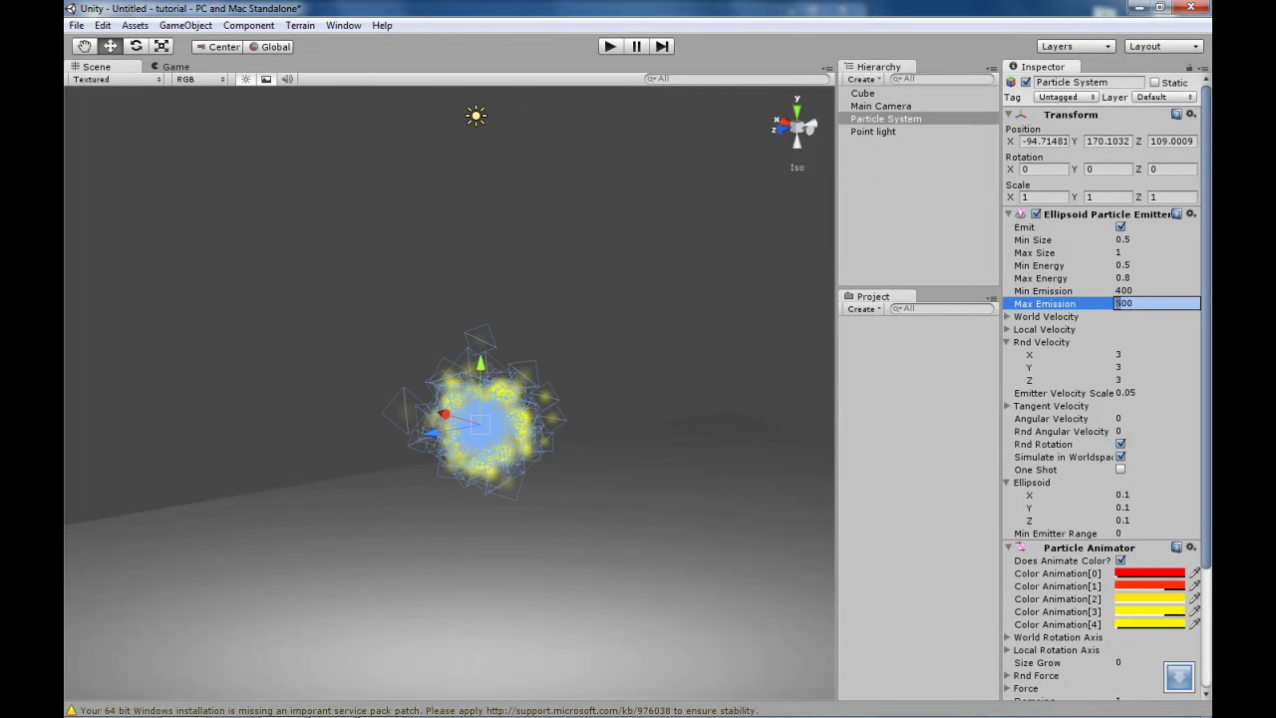
pyautogui.press('Return')
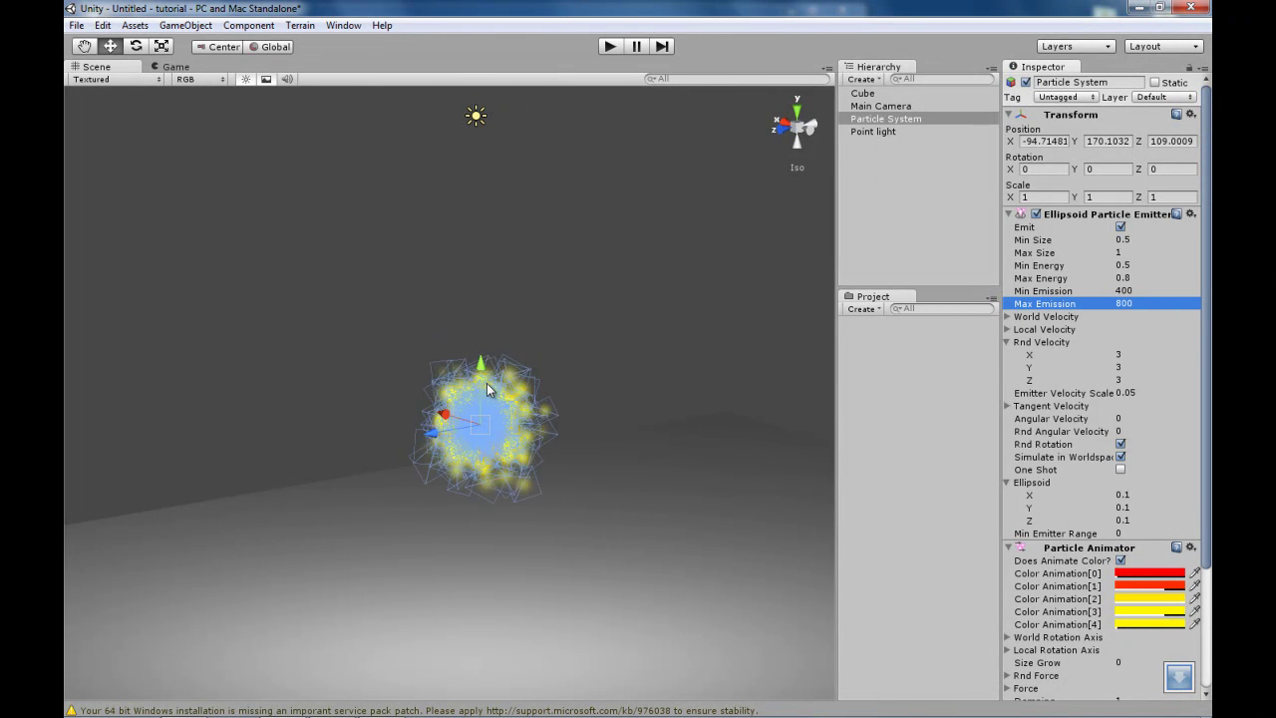
pyautogui.keyDown('alt'); pyautogui.moveTo(486, 383); pyautogui.dragTo(731, 384); pyautogui.keyUp('alt')
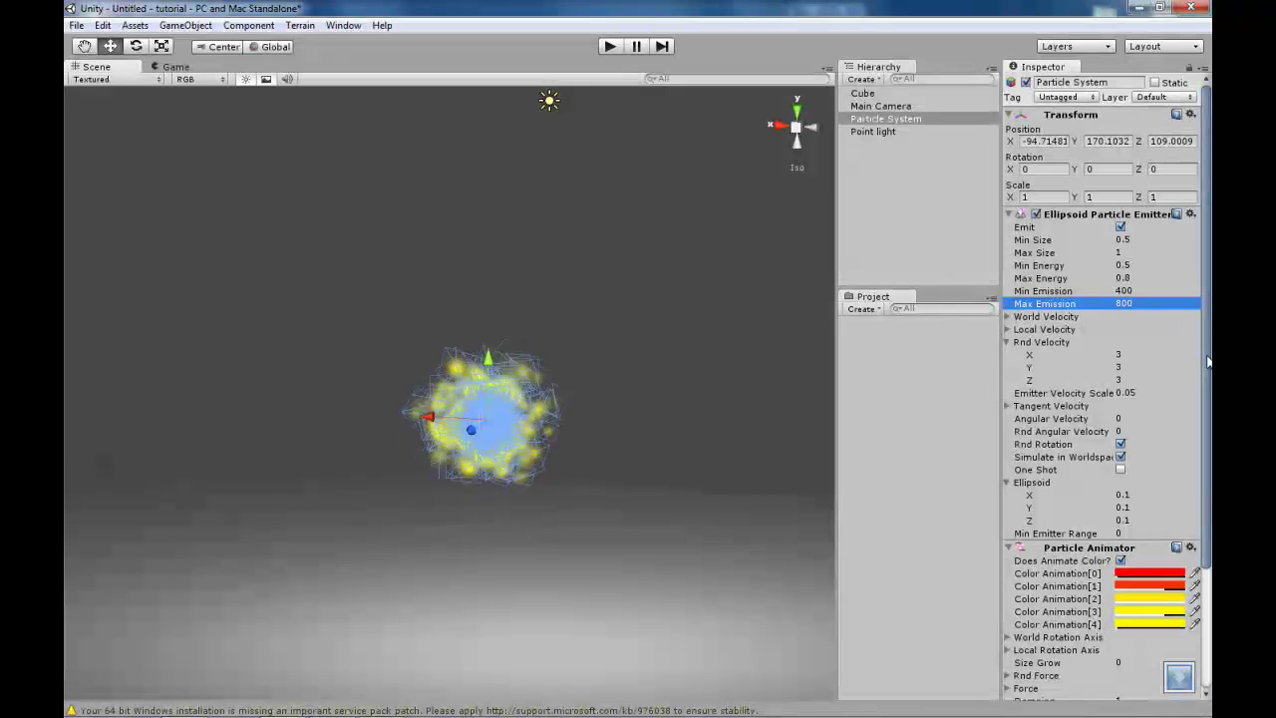
pyautogui.scroll(-5, 1203, 387)
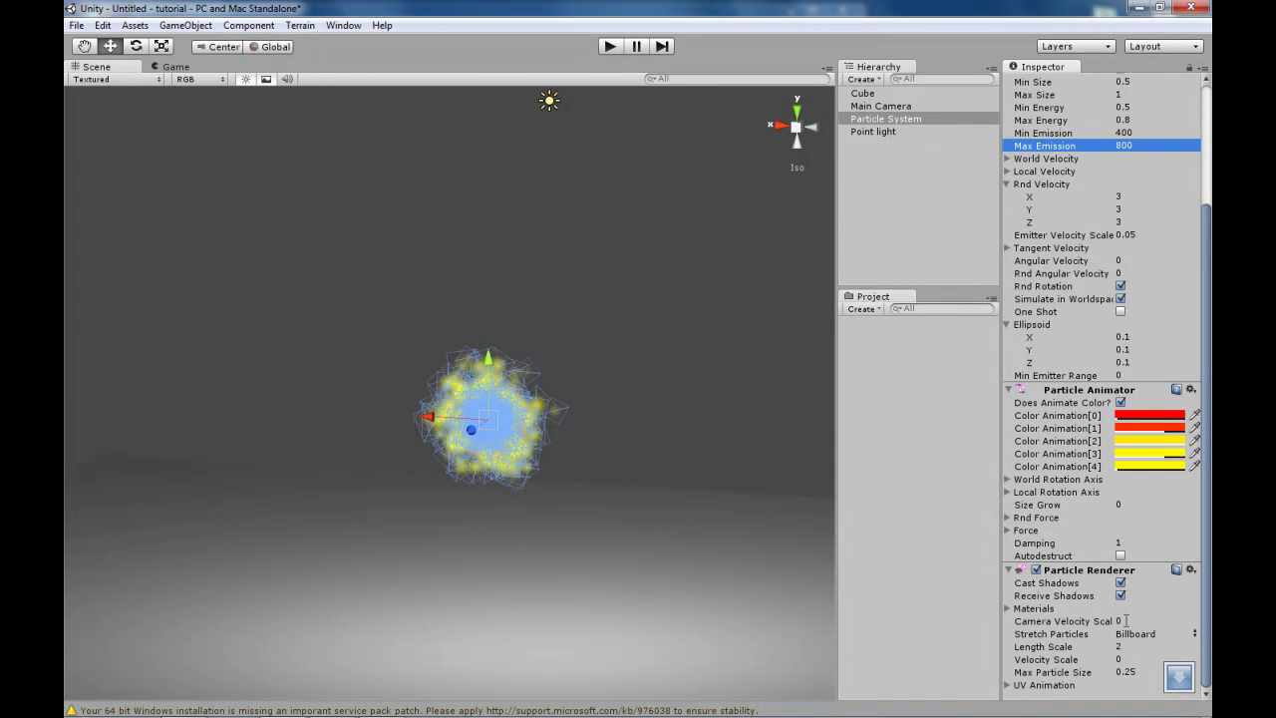
# Change the Particle Renderer's Stretch Particles mode from Billboard to Stretched.
pyautogui.click(1008, 609)
pyautogui.click(1009, 610)
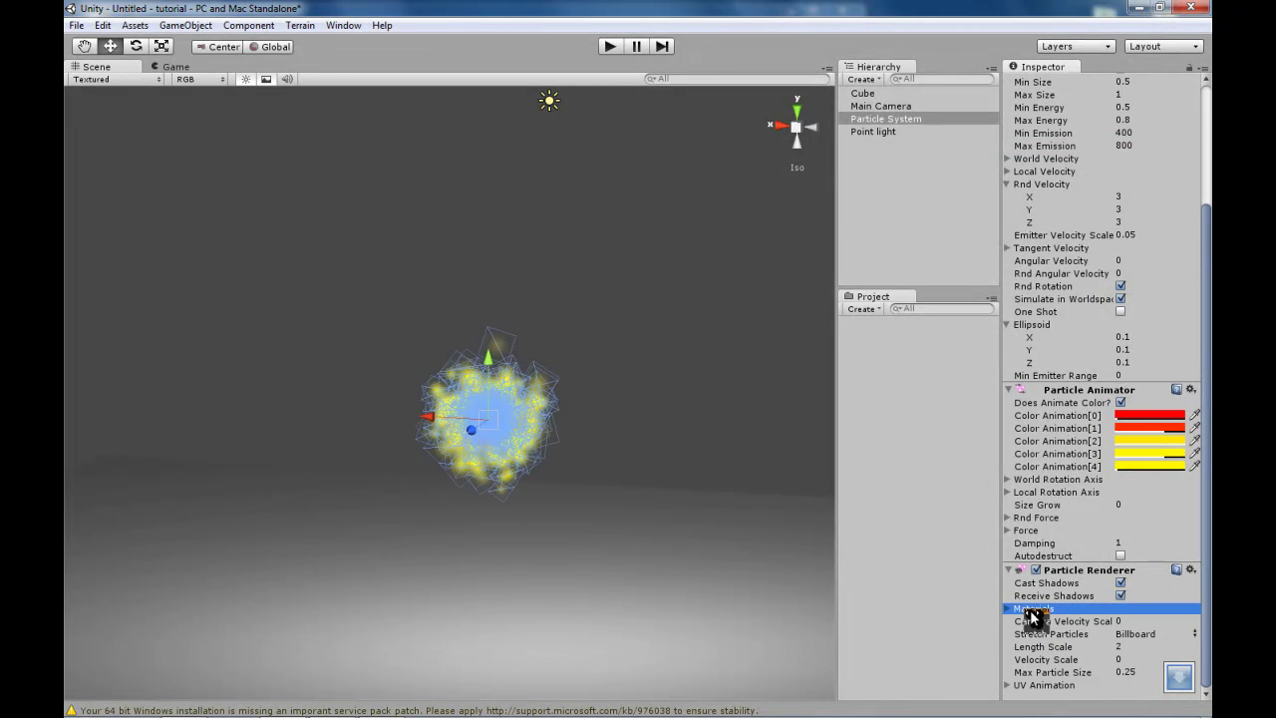
pyautogui.click(1137, 633)
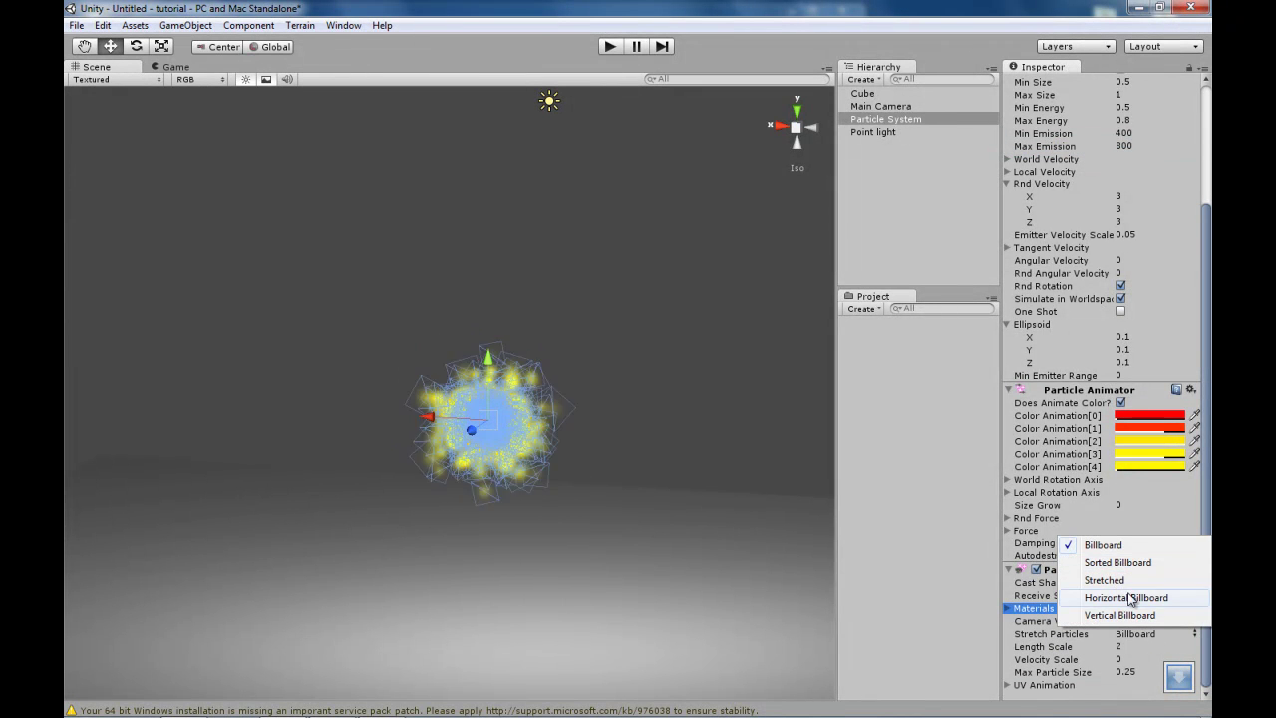
pyautogui.click(1106, 580)
# Reselect the Particle System and frame it to preview the stretched burst.
pyautogui.click(718, 405)
pyautogui.moveTo(718, 406)
pyautogui.keyDown('alt'); pyautogui.mouseDown()
pyautogui.moveTo(687, 339)
pyautogui.moveTo(612, 356)
pyautogui.moveTo(732, 309)
pyautogui.moveTo(711, 405)
pyautogui.mouseUp(); pyautogui.keyUp('alt')
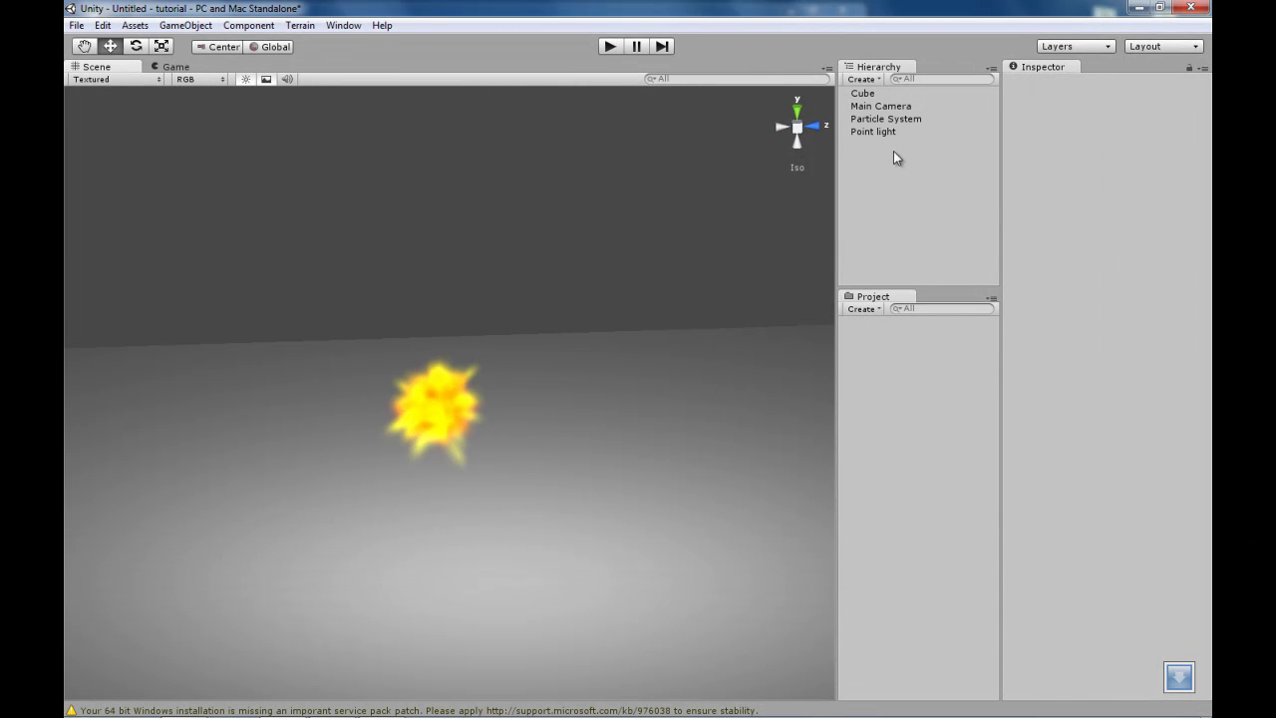
pyautogui.click(882, 118)
pyautogui.press('f')
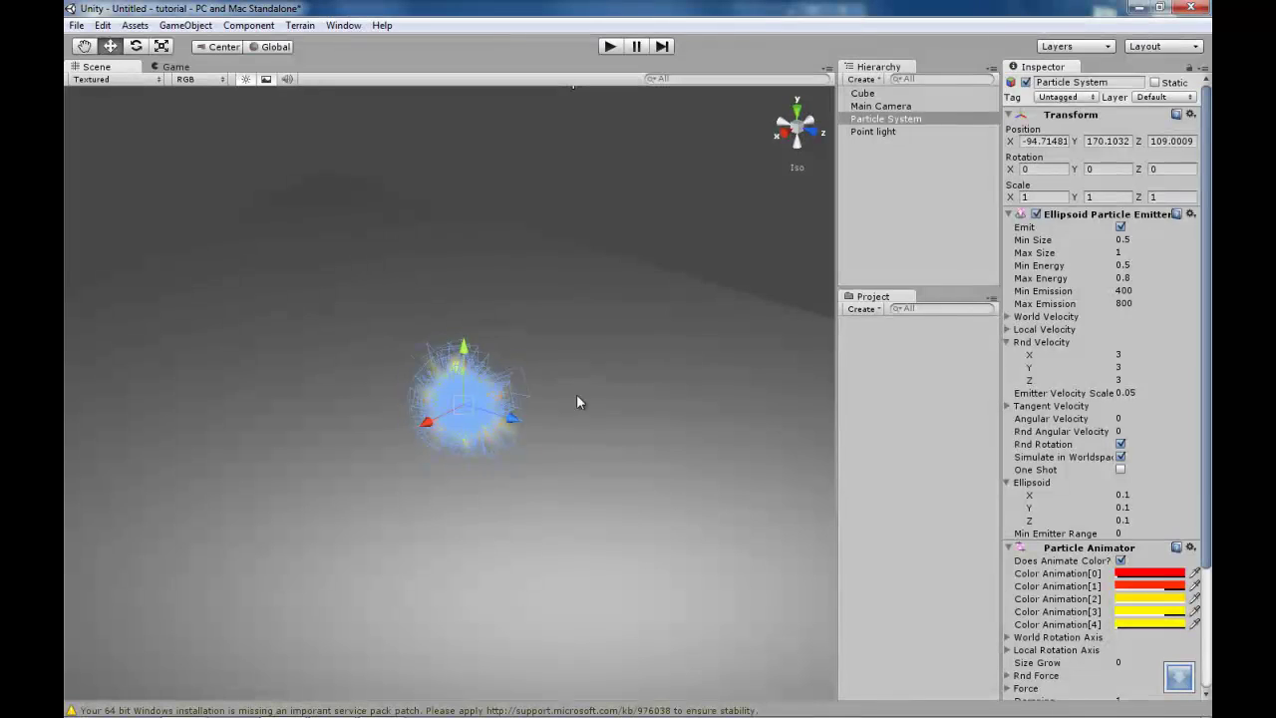
pyautogui.scroll(-5, 1188, 653)
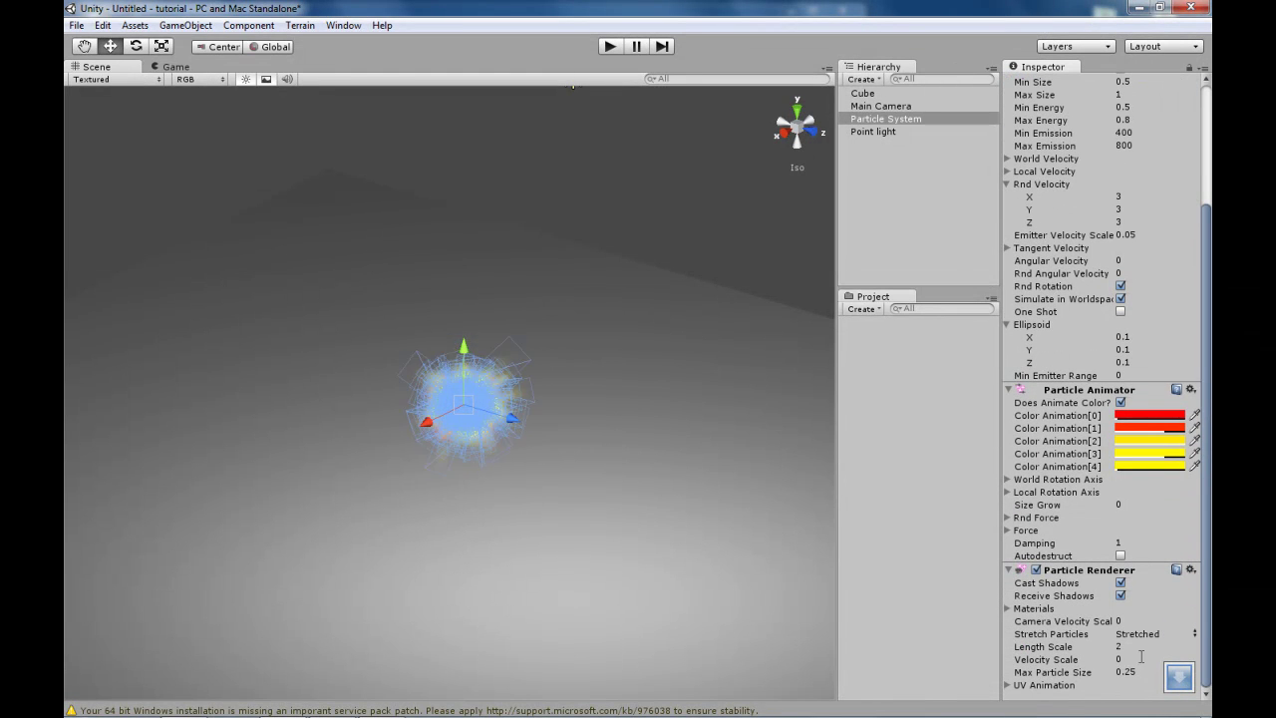
# Set the Particle Animator's Size Grow to 1.
pyautogui.click(1126, 504)
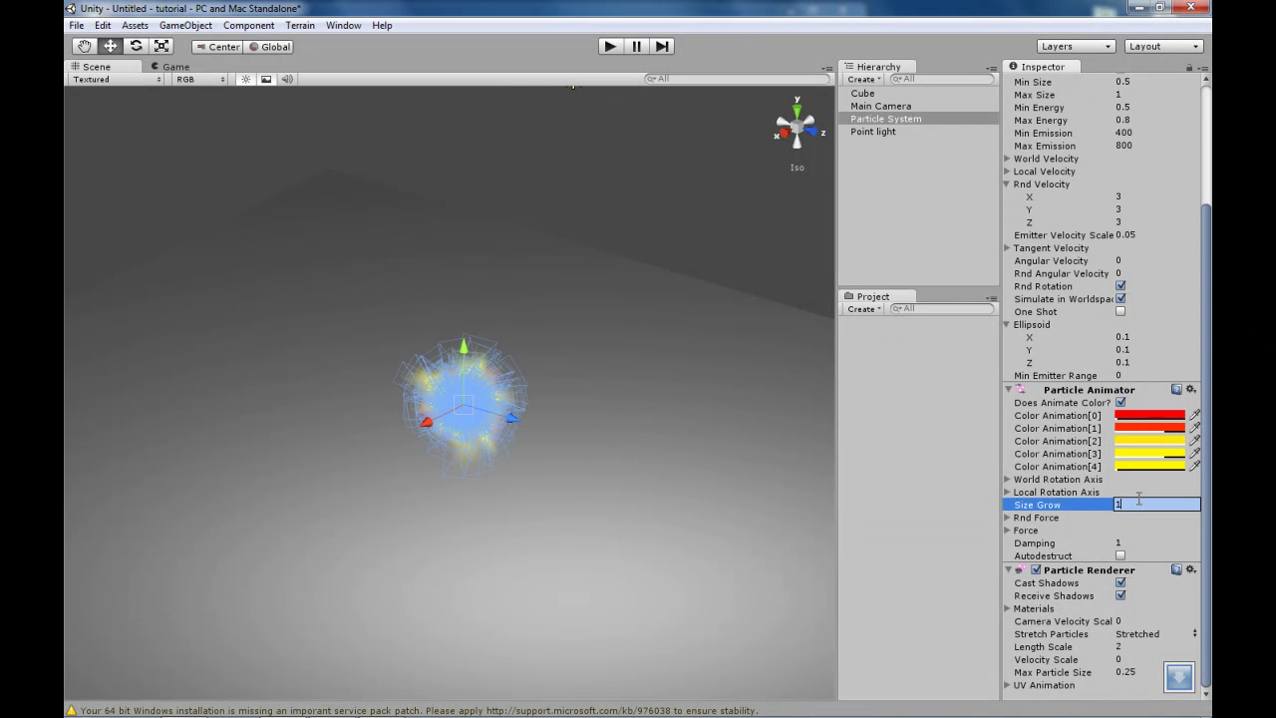
pyautogui.write('1')
pyautogui.press('Return')
# Reselect the Particle System and orbit around the swelling fiery burst.
pyautogui.click(762, 370)
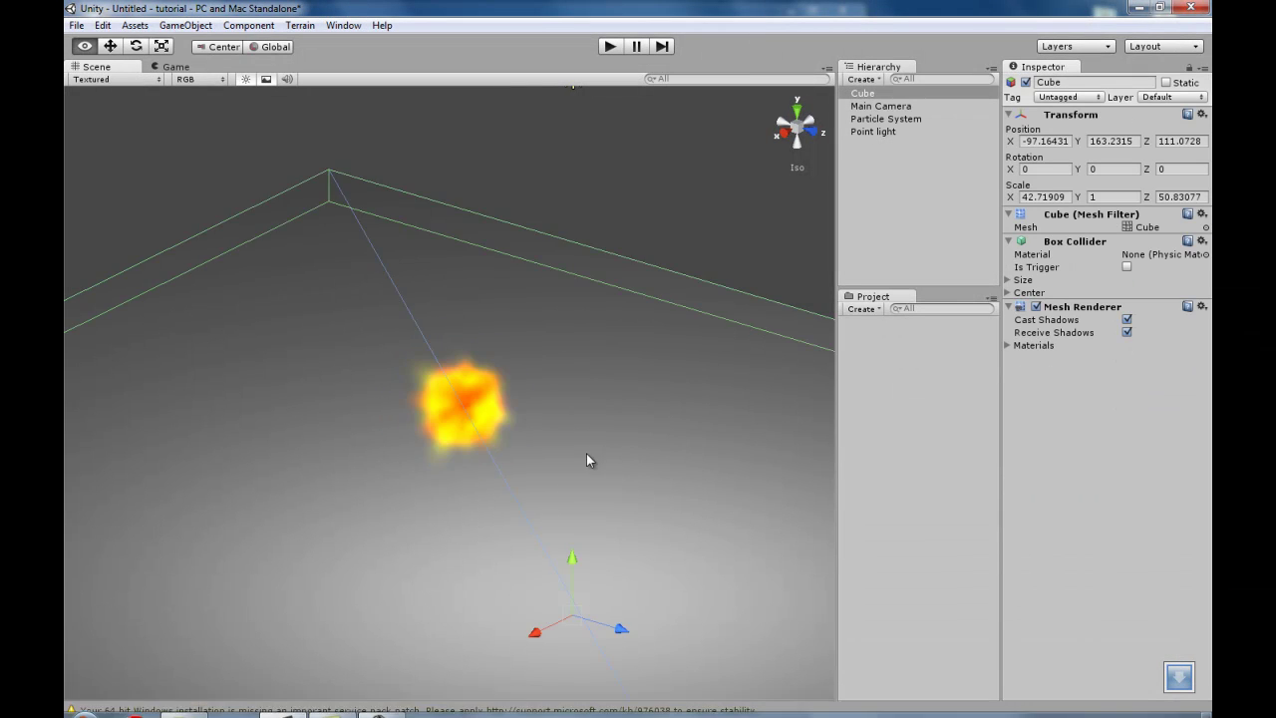
pyautogui.keyDown('alt'); pyautogui.moveTo(587, 453); pyautogui.dragTo(832, 209); pyautogui.keyUp('alt')
pyautogui.click(887, 119)
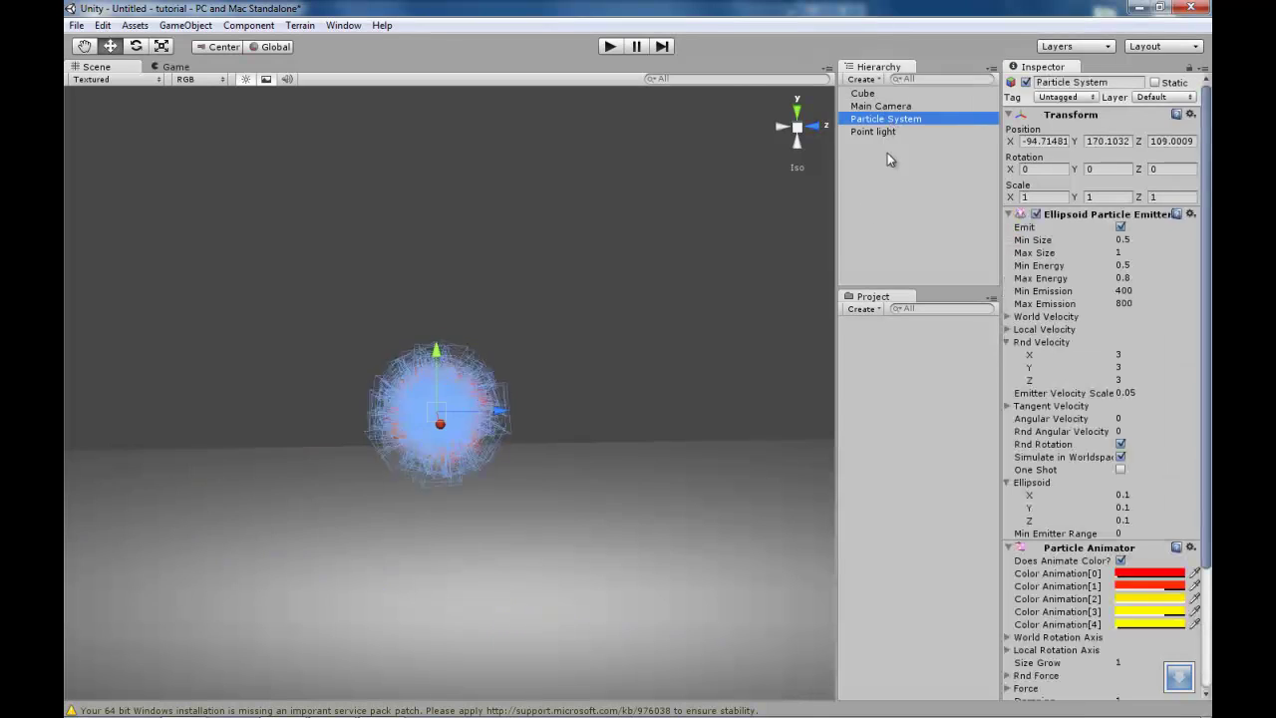
pyautogui.keyDown('alt'); pyautogui.moveTo(725, 365); pyautogui.dragTo(777, 389); pyautogui.keyUp('alt')
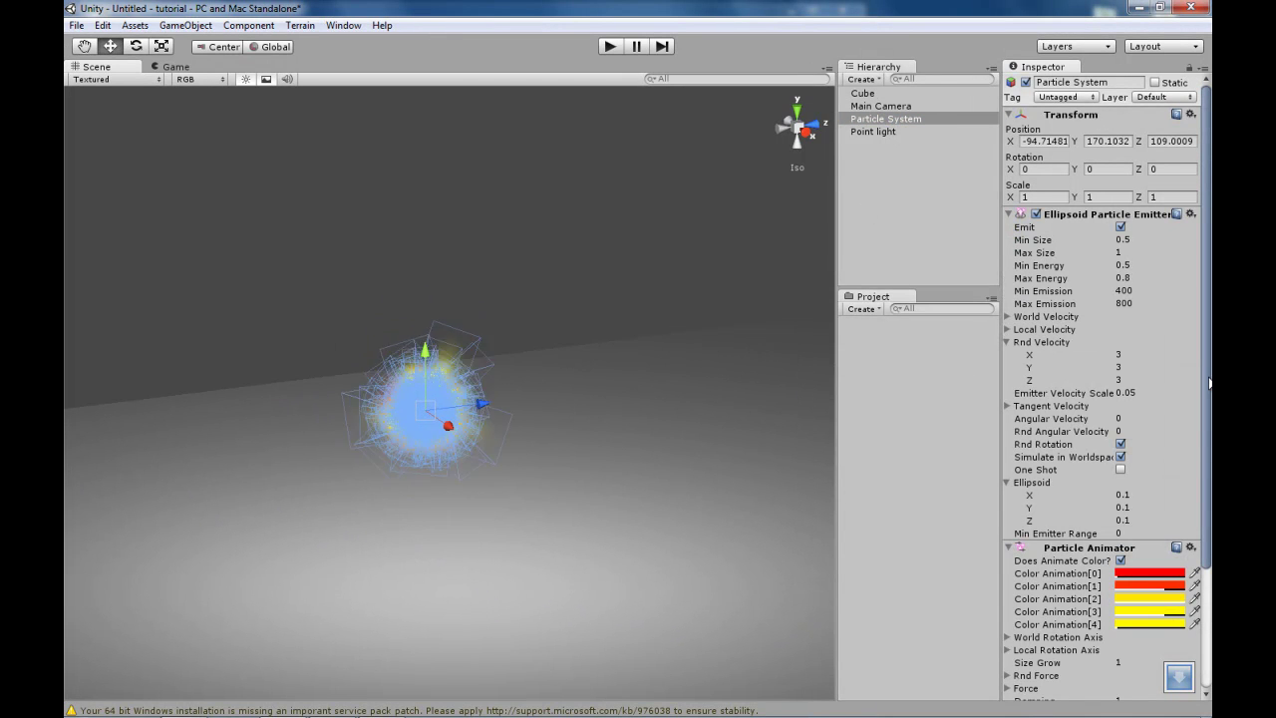
pyautogui.moveTo(1209, 383); pyautogui.dragTo(1171, 491)
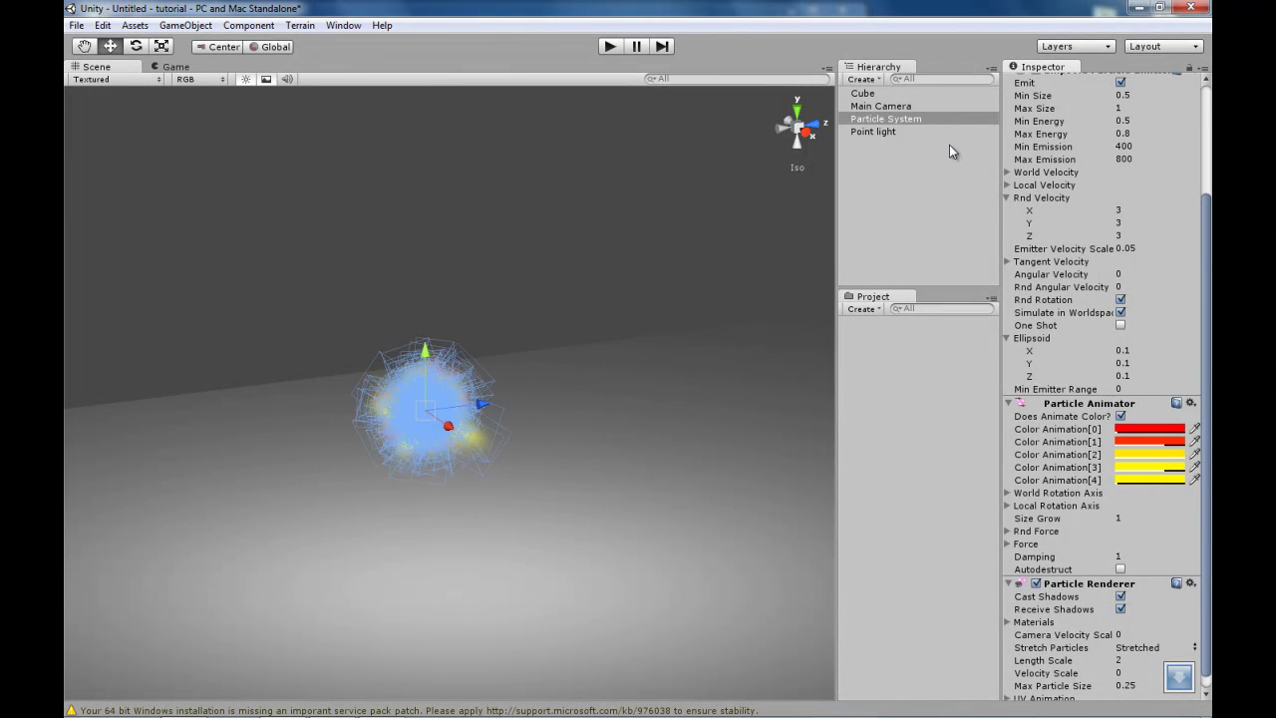